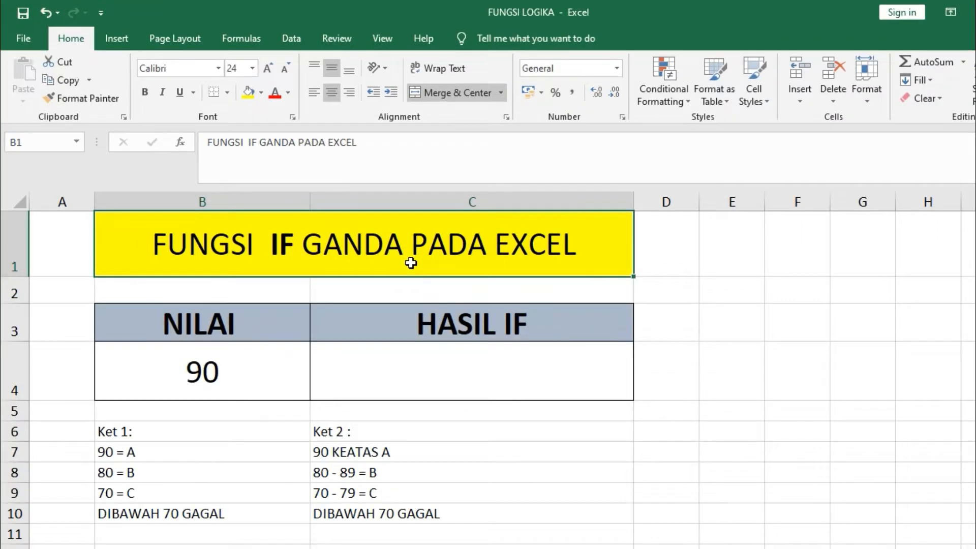
pyautogui.moveTo(145, 452); pyautogui.dragTo(144, 489)
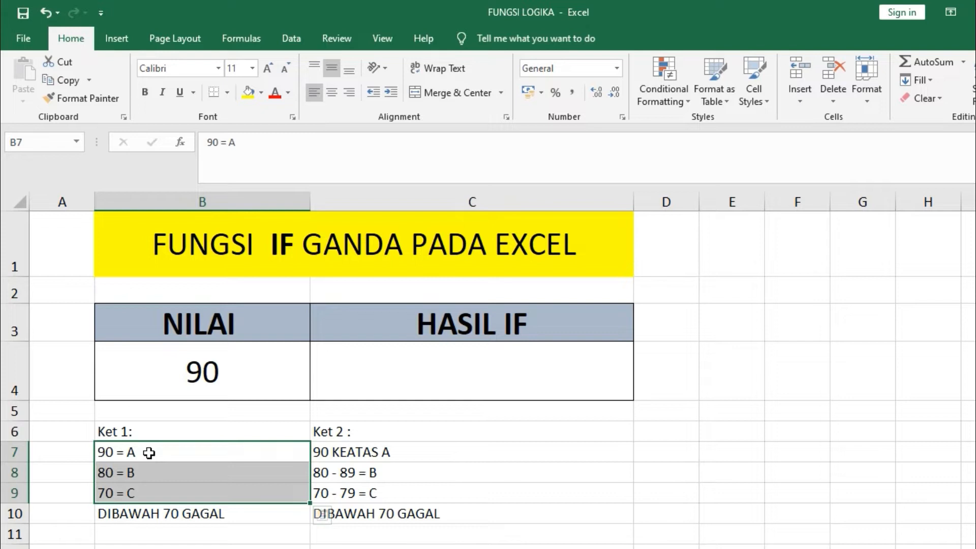
pyautogui.click(125, 515)
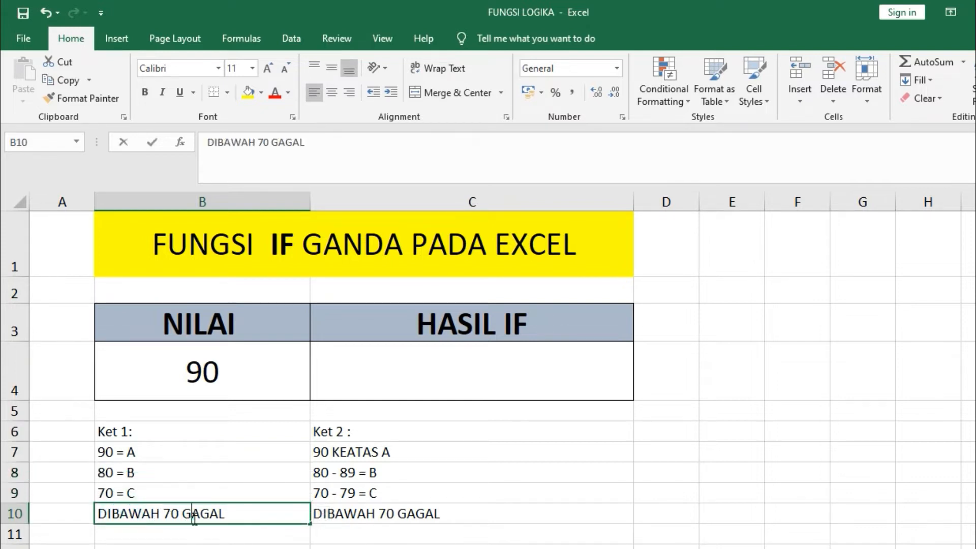
pyautogui.doubleClick(193, 516)
pyautogui.doubleClick(194, 517)
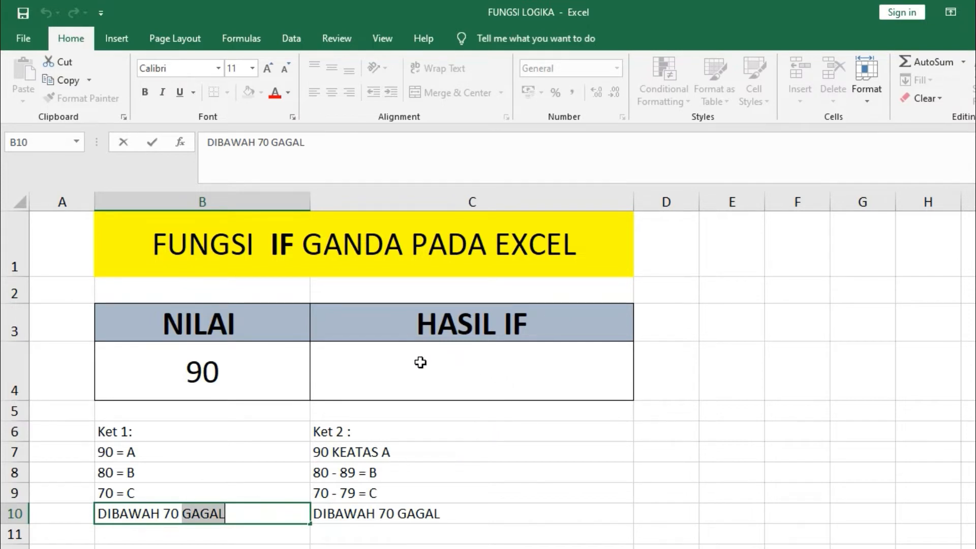
# Step: Start an IF formula in C4 that tests whether B4=90 and returns "A" when true, ready for the value_if_false argument
pyautogui.click(480, 366)
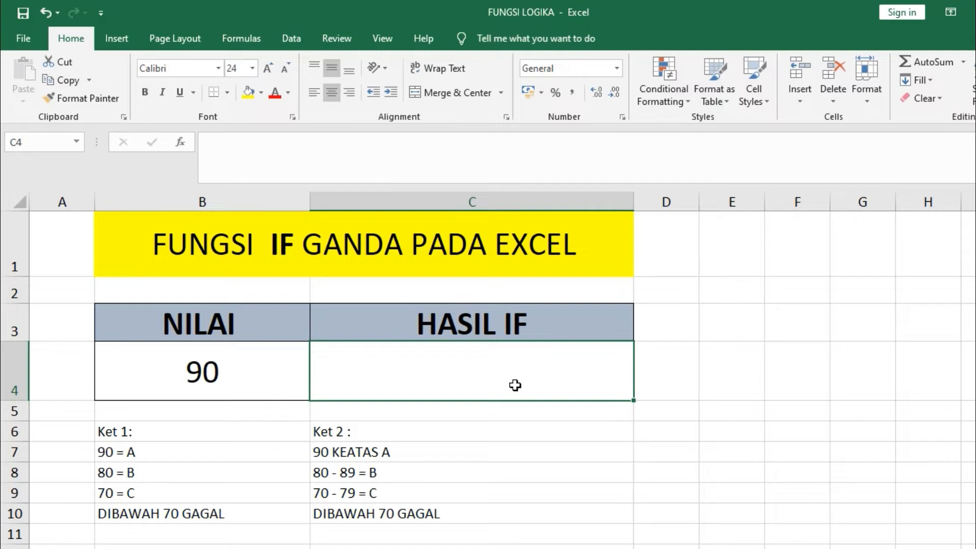
pyautogui.write('=IF')
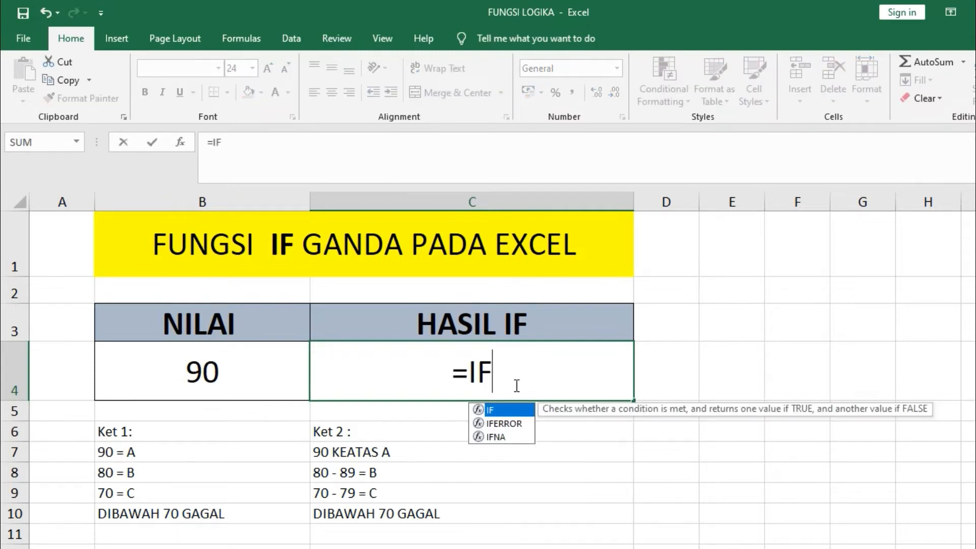
pyautogui.write('(')
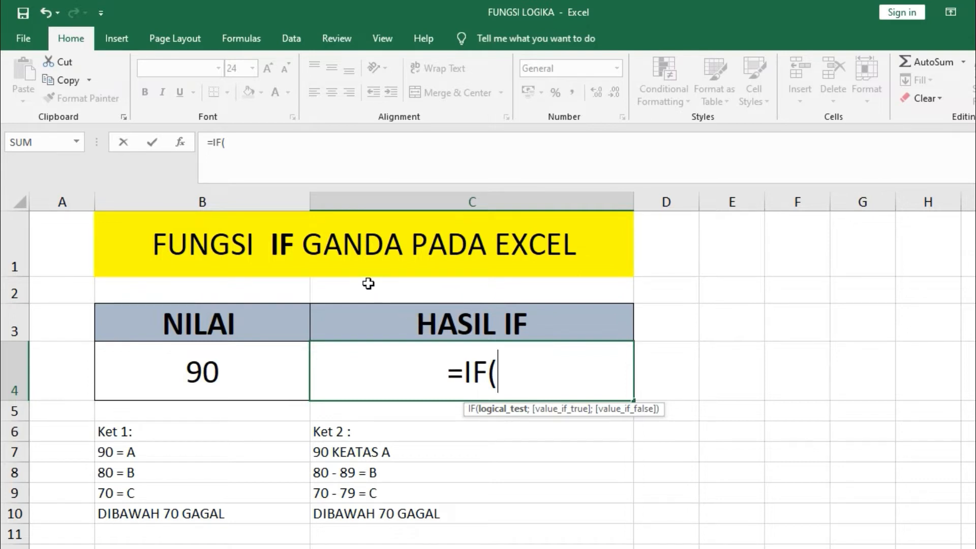
pyautogui.click(224, 370)
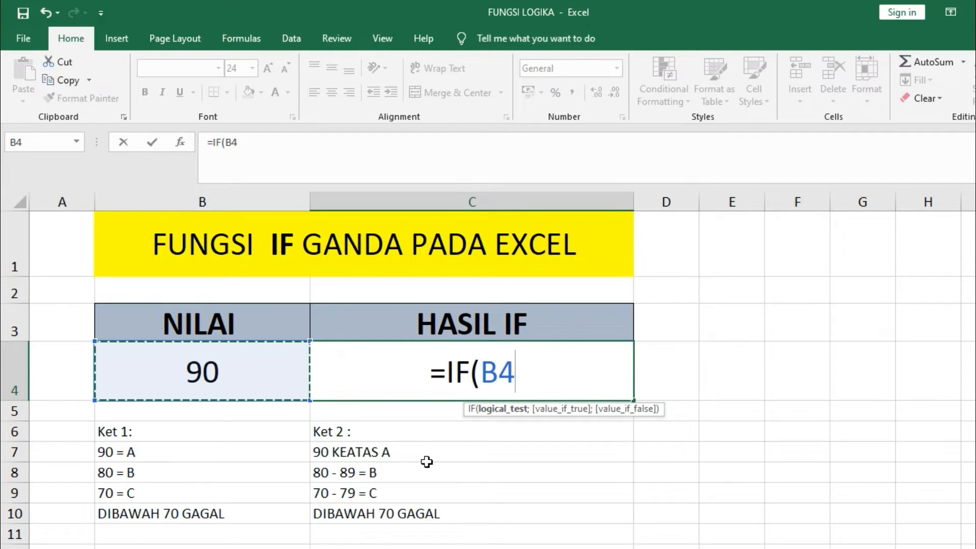
pyautogui.write('=')
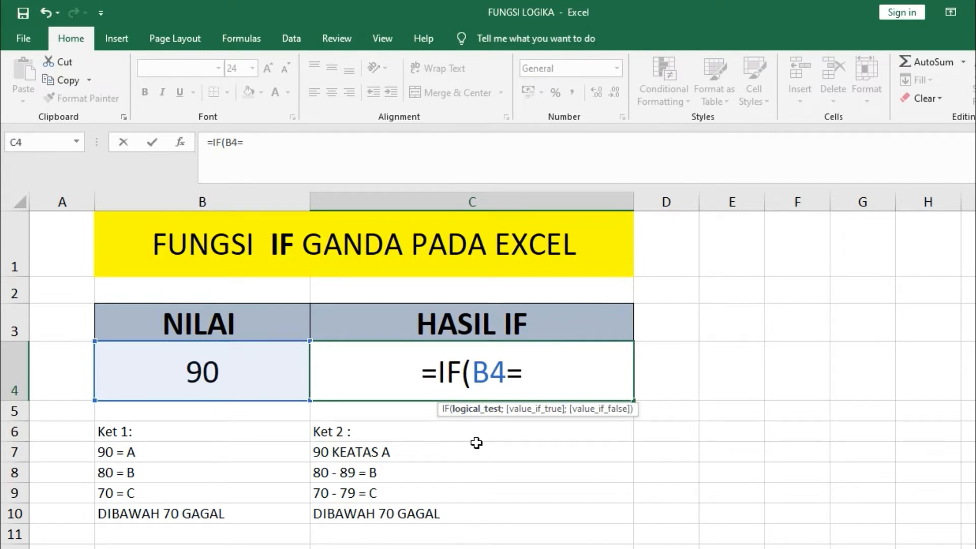
pyautogui.write('90')
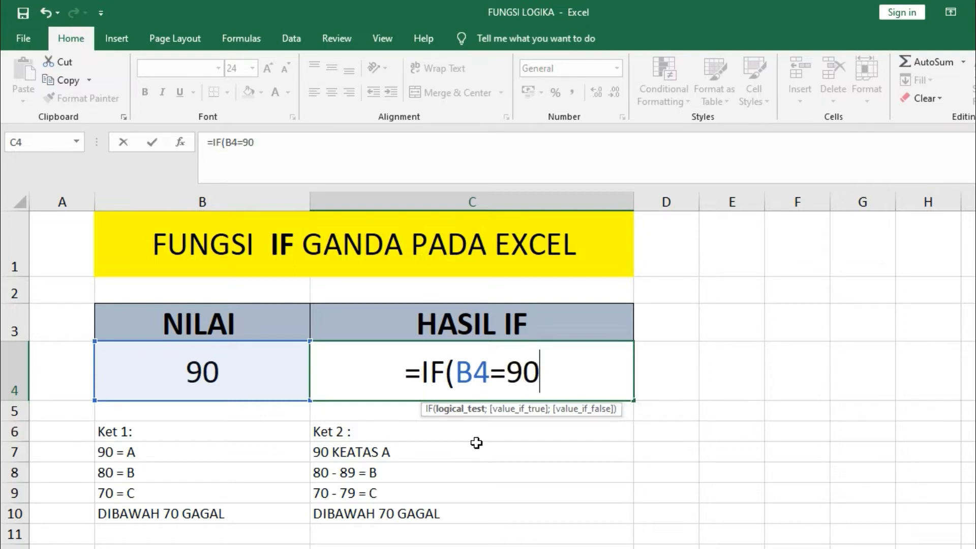
pyautogui.write(';')
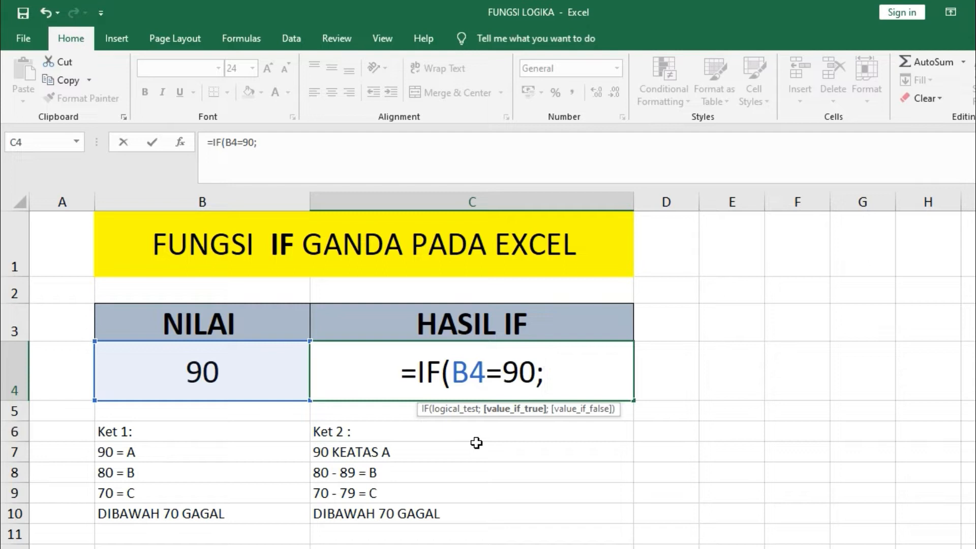
pyautogui.write('"')
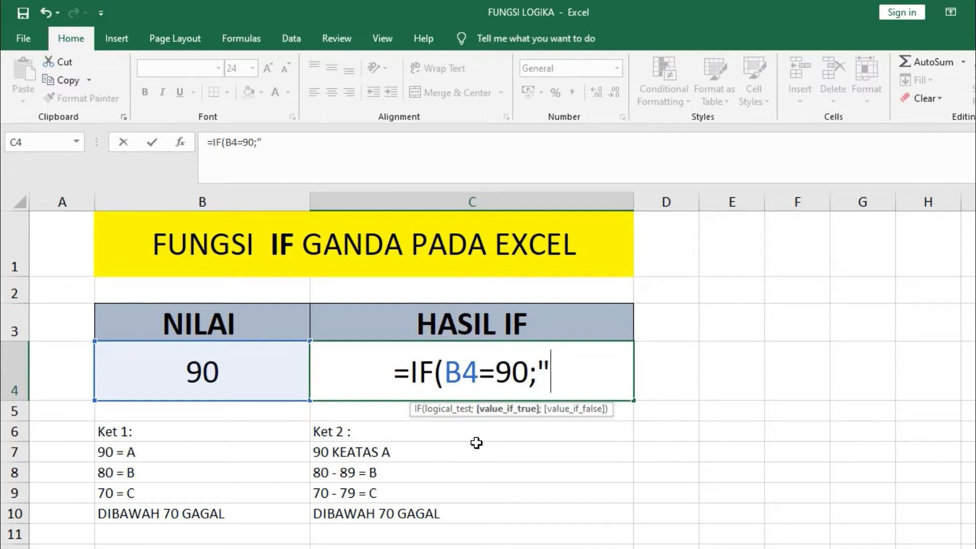
pyautogui.write('A')
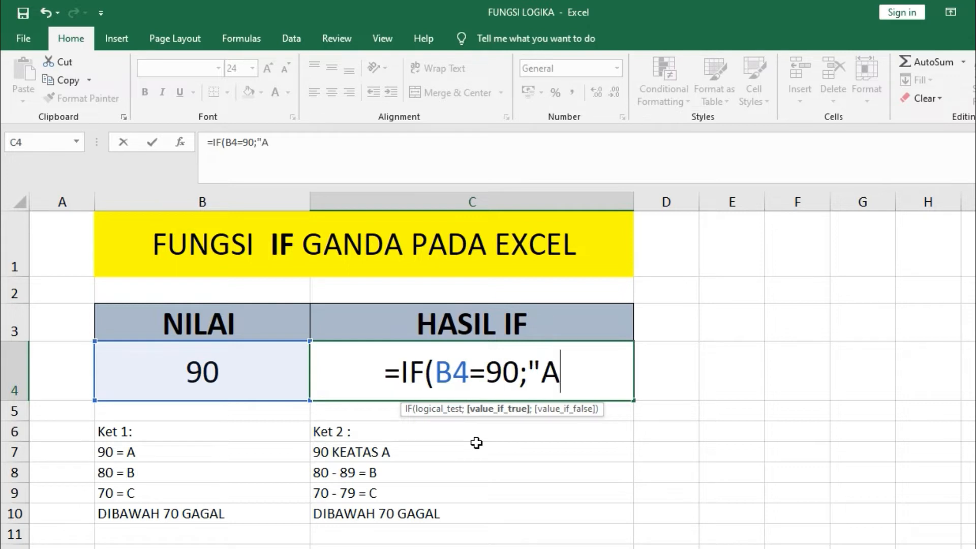
pyautogui.write('"')
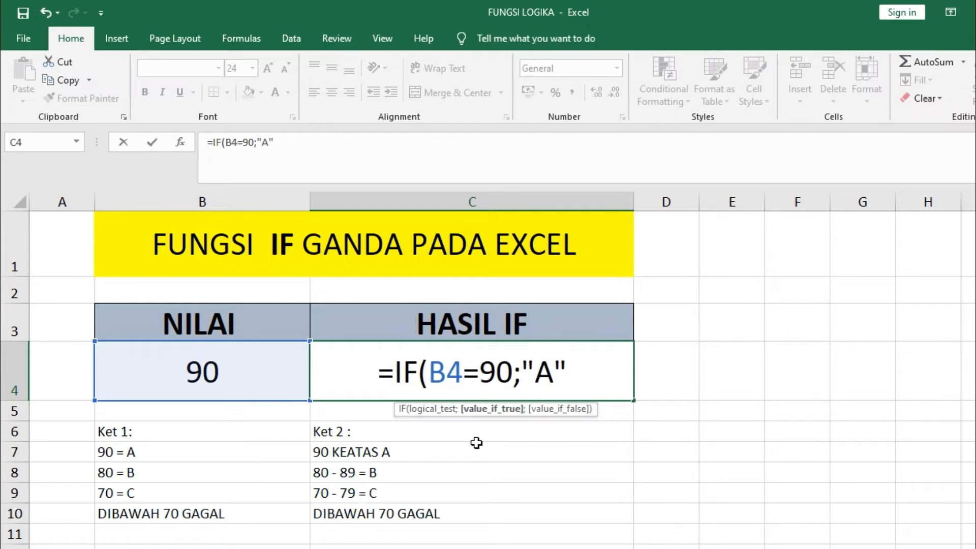
pyautogui.write(';')
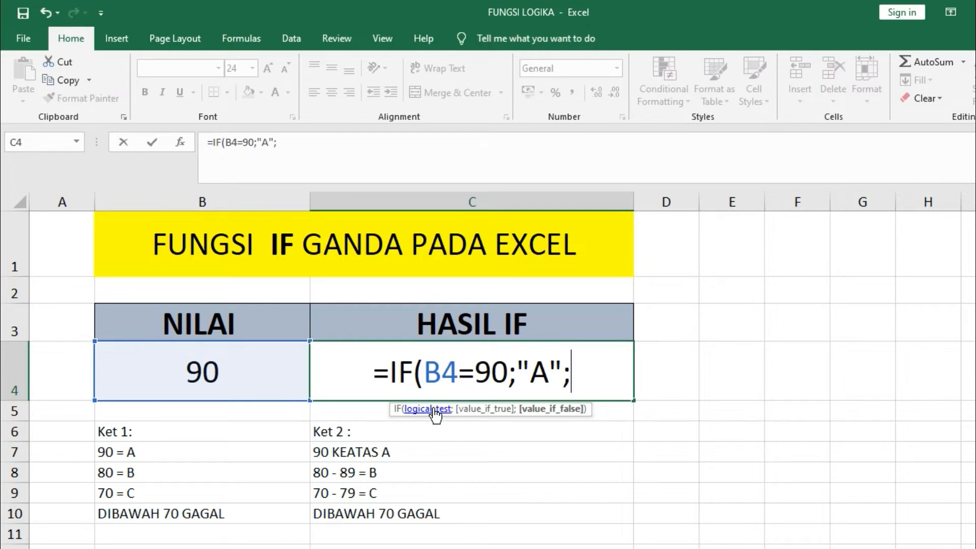
# Step: Nest a second IF as the false value, testing B4=80 and returning "B", followed by an argument separator
pyautogui.write('IF')
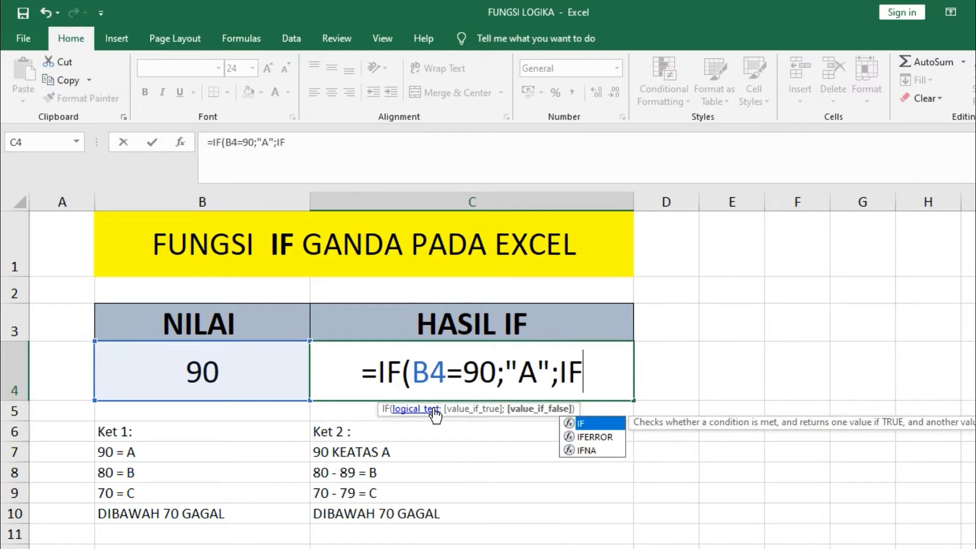
pyautogui.write('(')
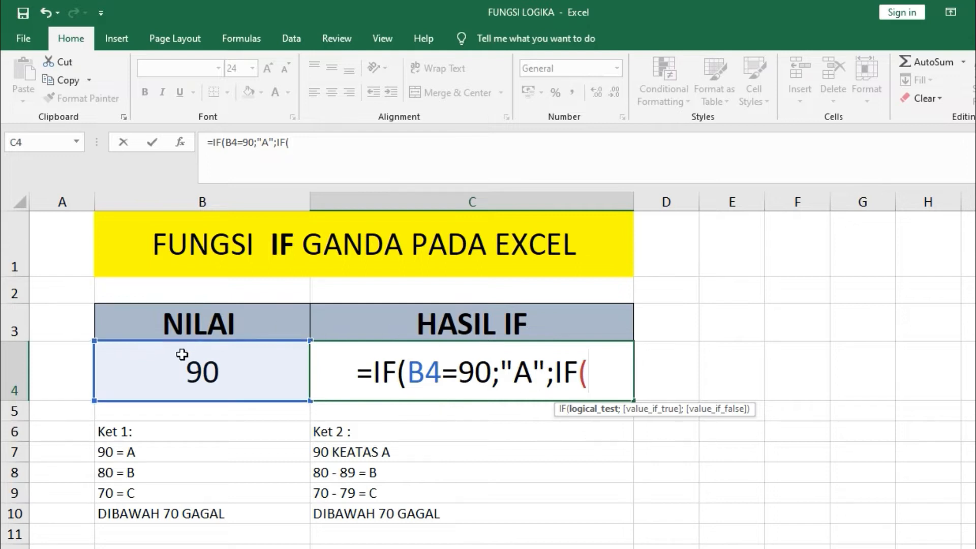
pyautogui.click(185, 371)
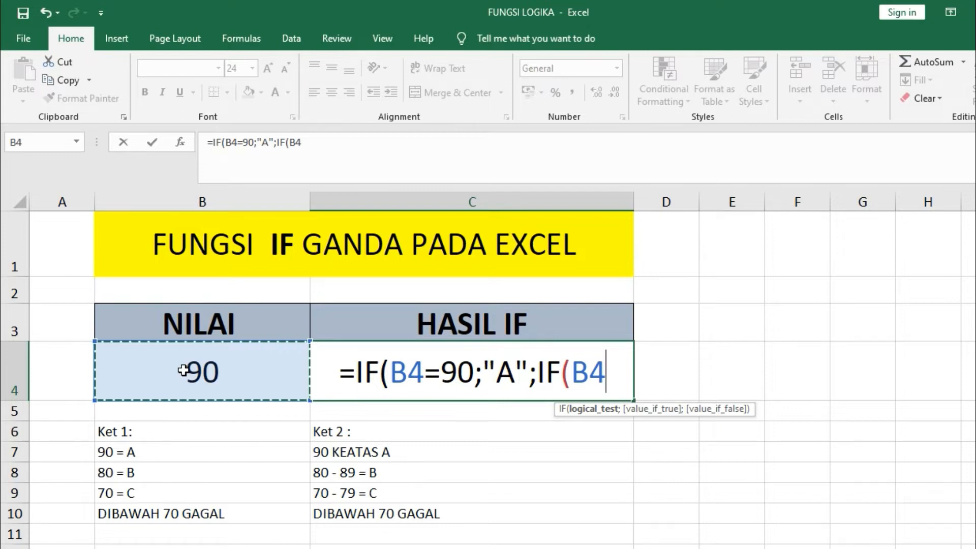
pyautogui.write('=')
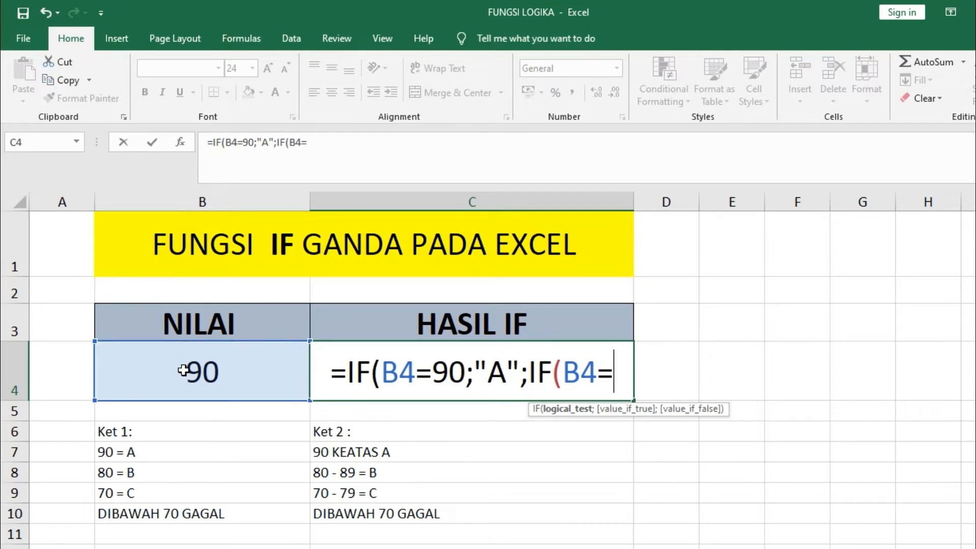
pyautogui.write('80')
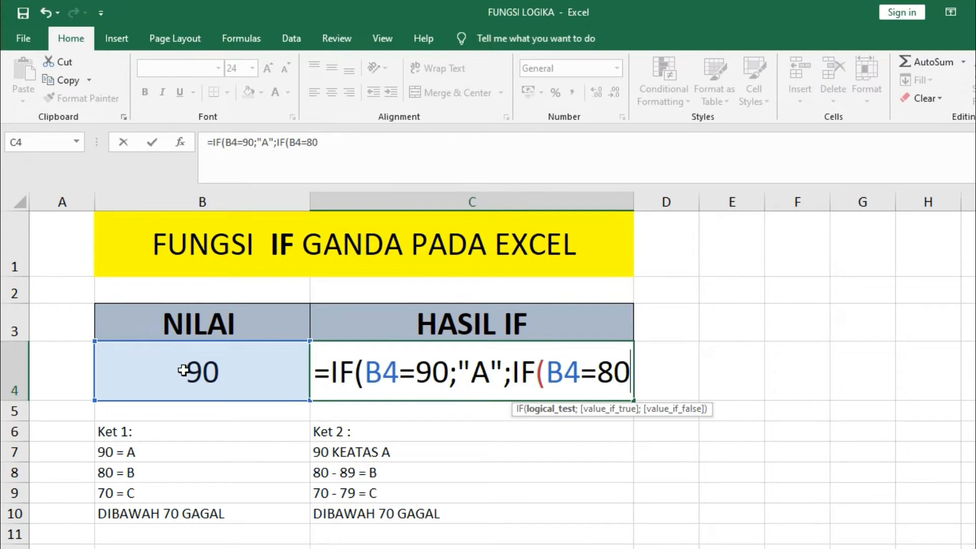
pyautogui.write(';')
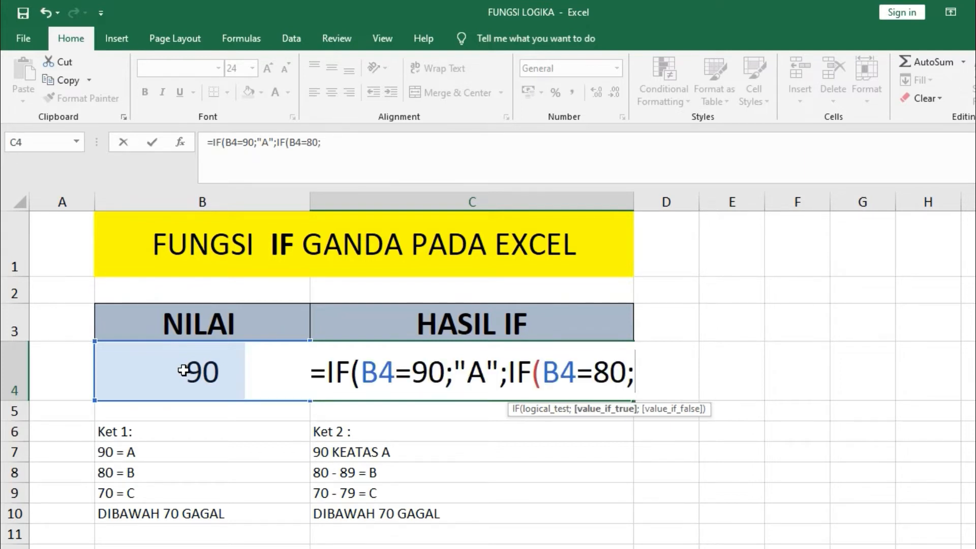
pyautogui.write('"')
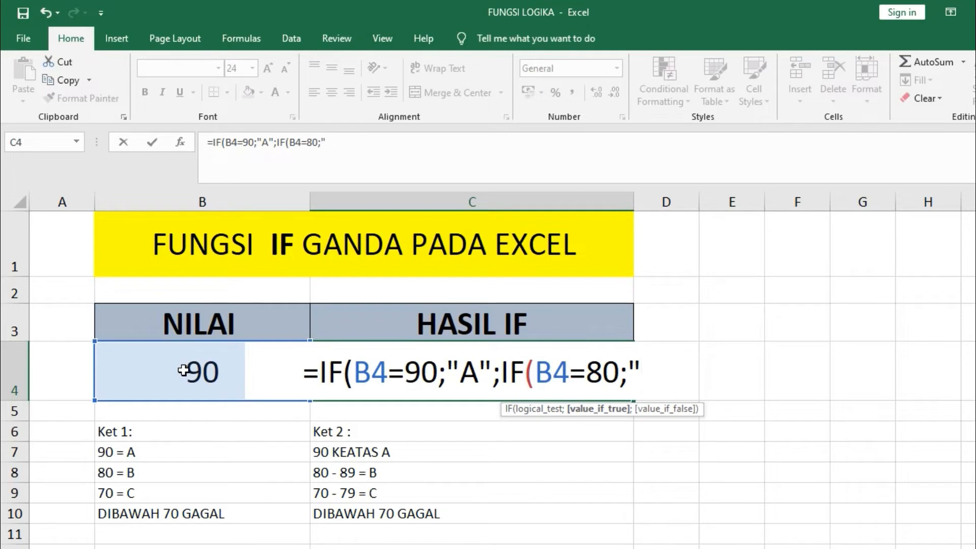
pyautogui.write('B"')
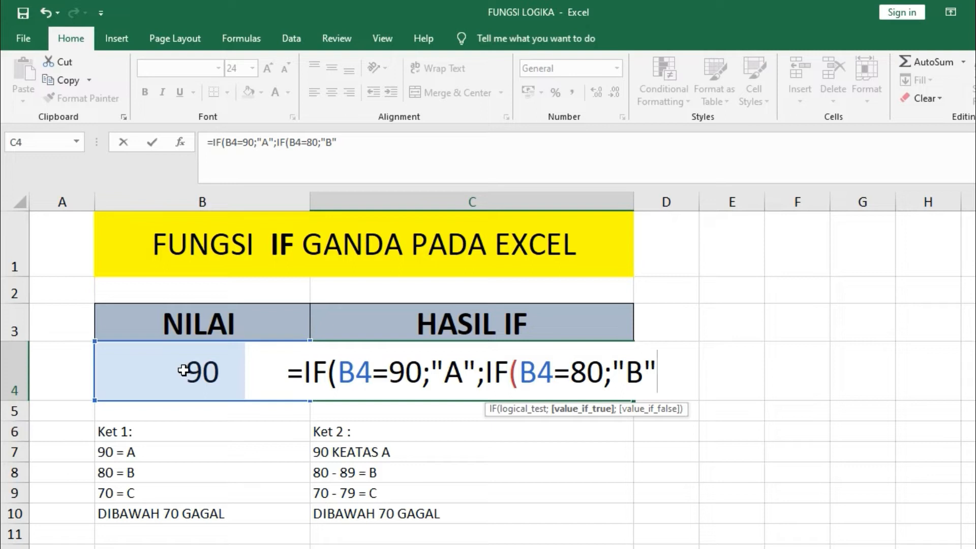
pyautogui.write(';')
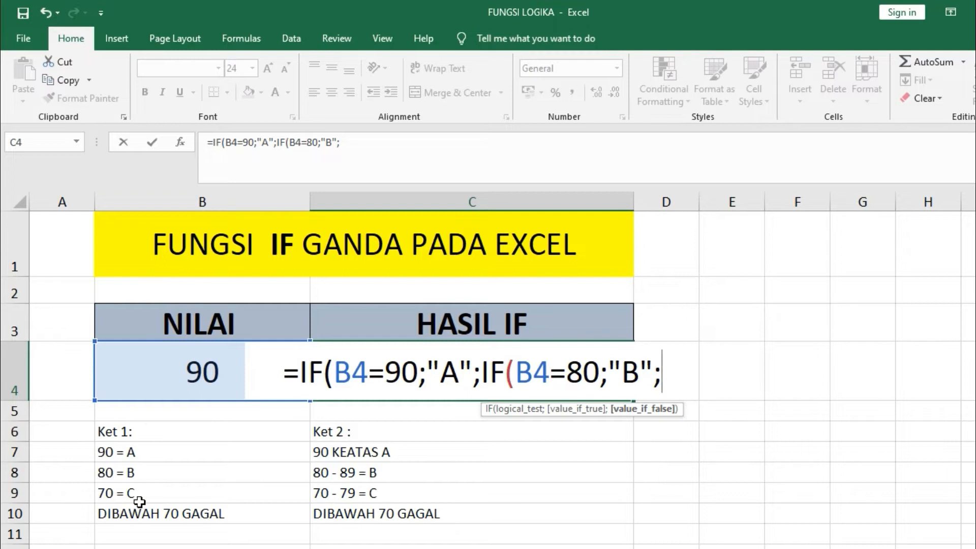
# Step: Nest a third IF in the C4 formula, testing B4=70 and returning "C" when true
pyautogui.write('IF(')
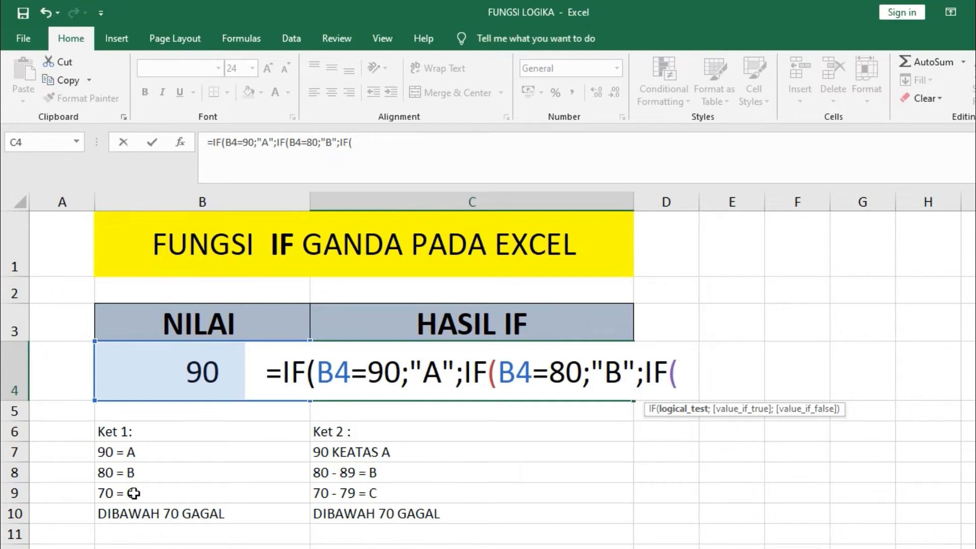
pyautogui.click(133, 377)
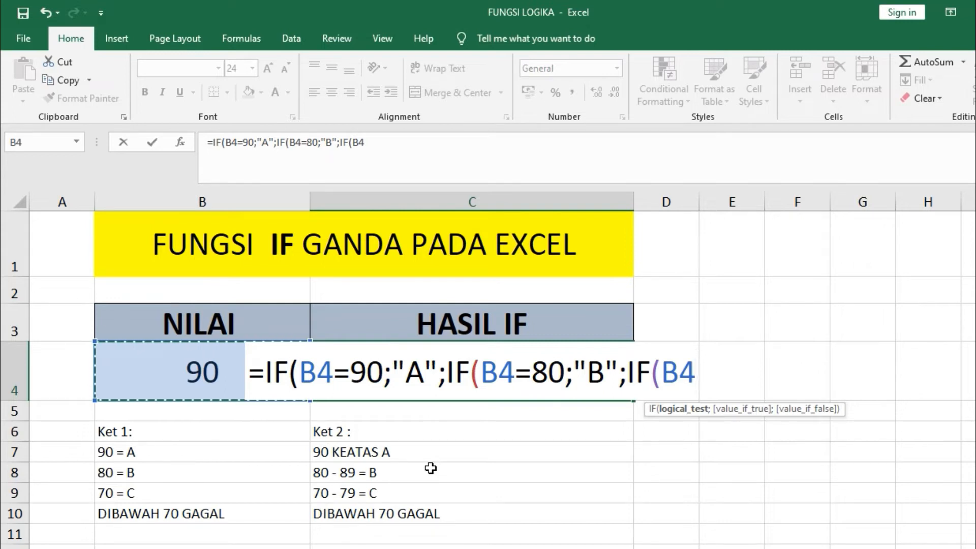
pyautogui.write('=')
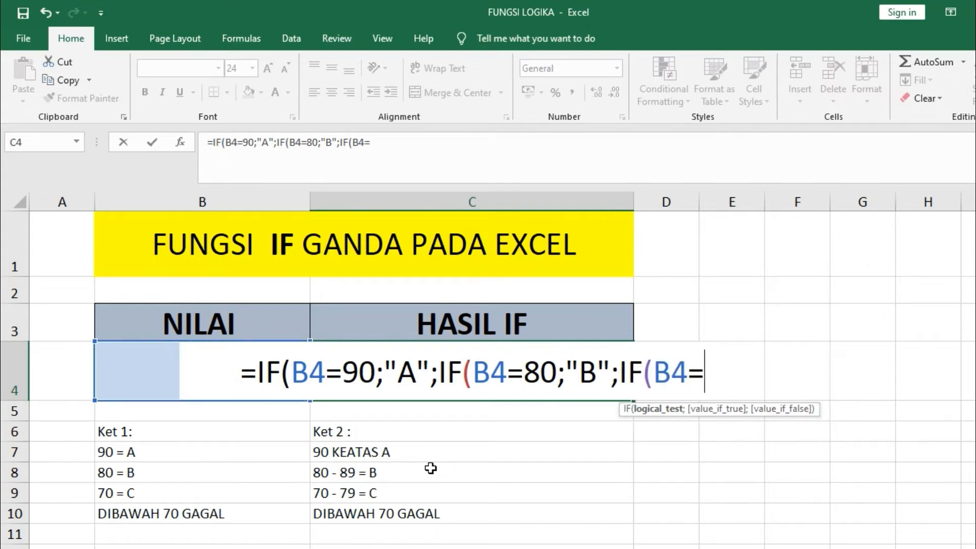
pyautogui.write('70')
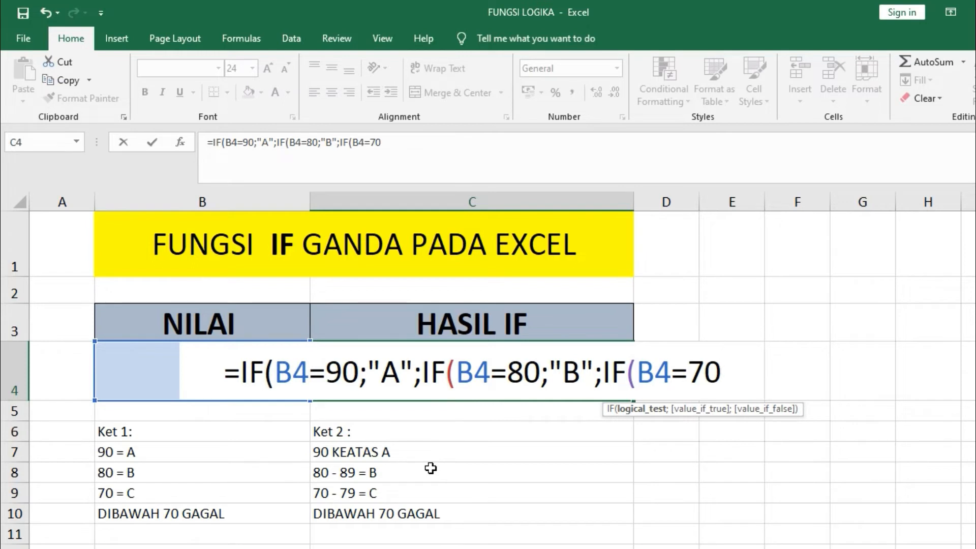
pyautogui.write(';')
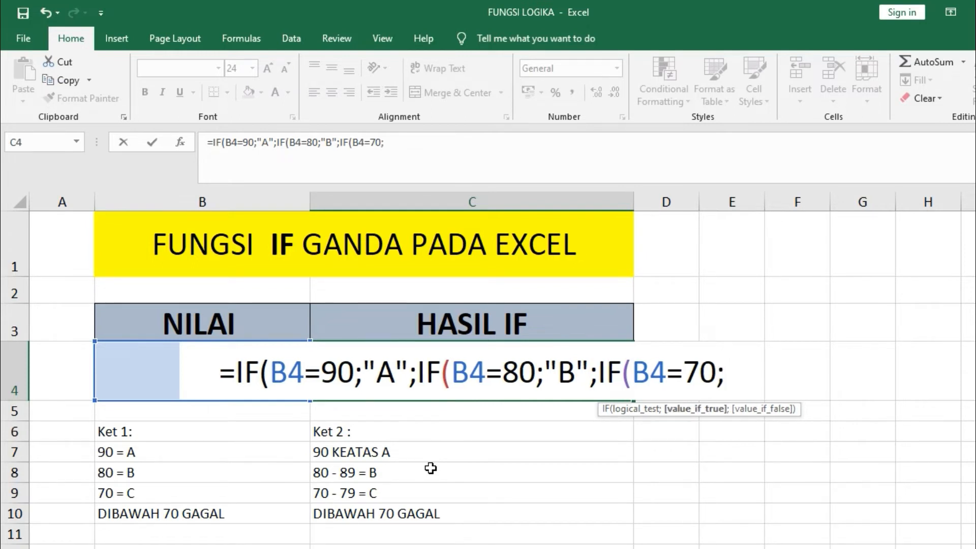
pyautogui.write('"')
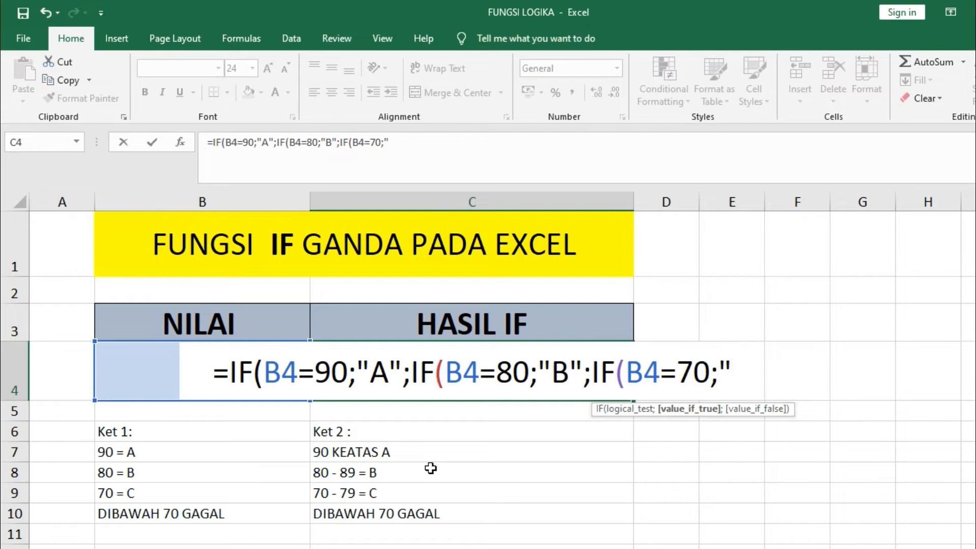
pyautogui.write('C')
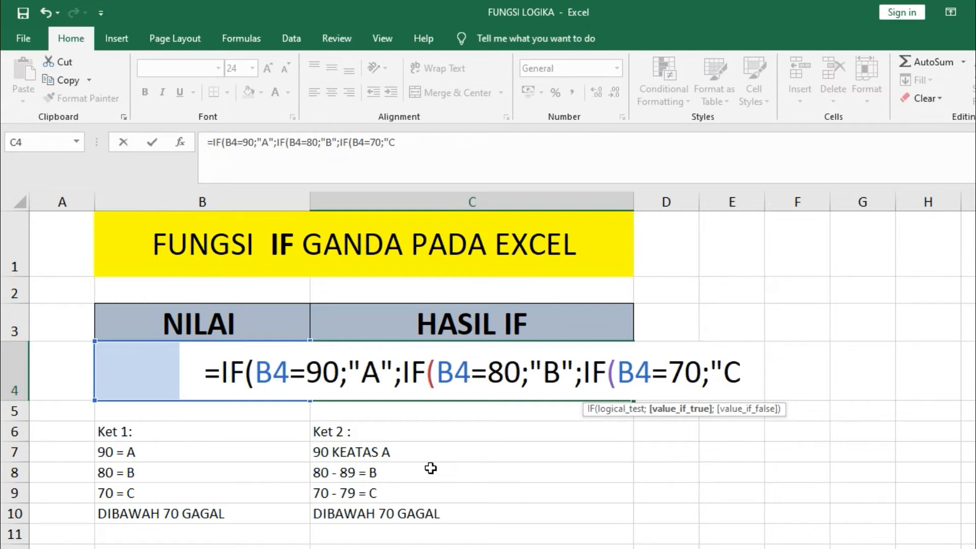
pyautogui.write('"')
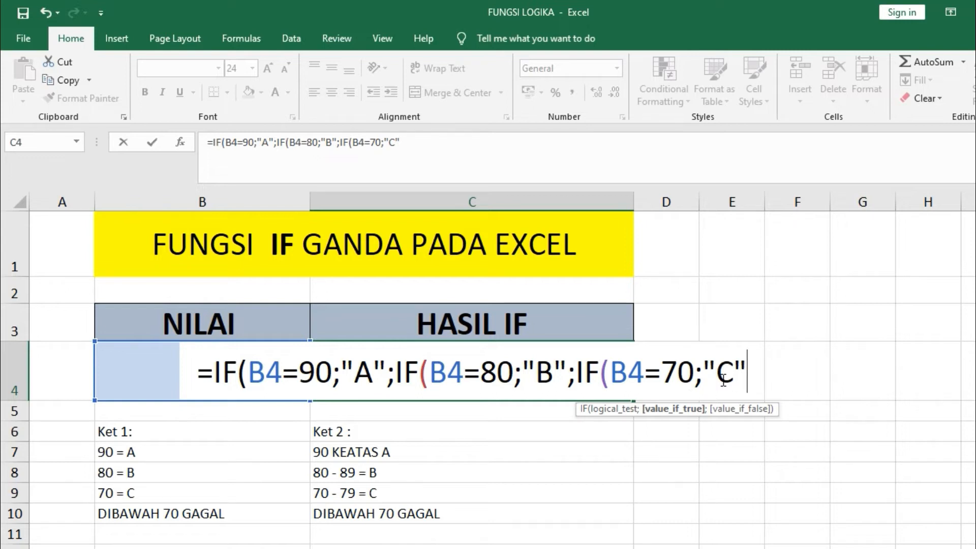
pyautogui.write(';')
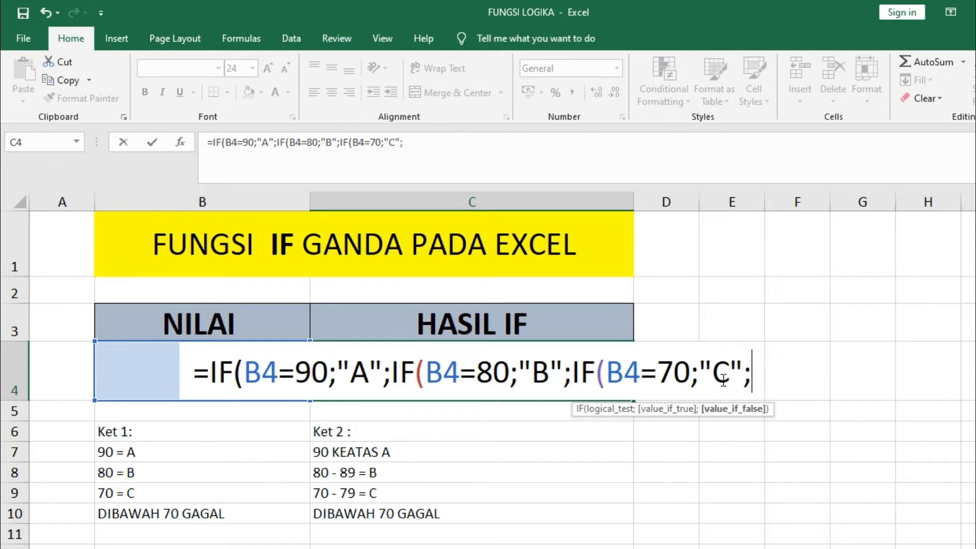
pyautogui.write('IF')
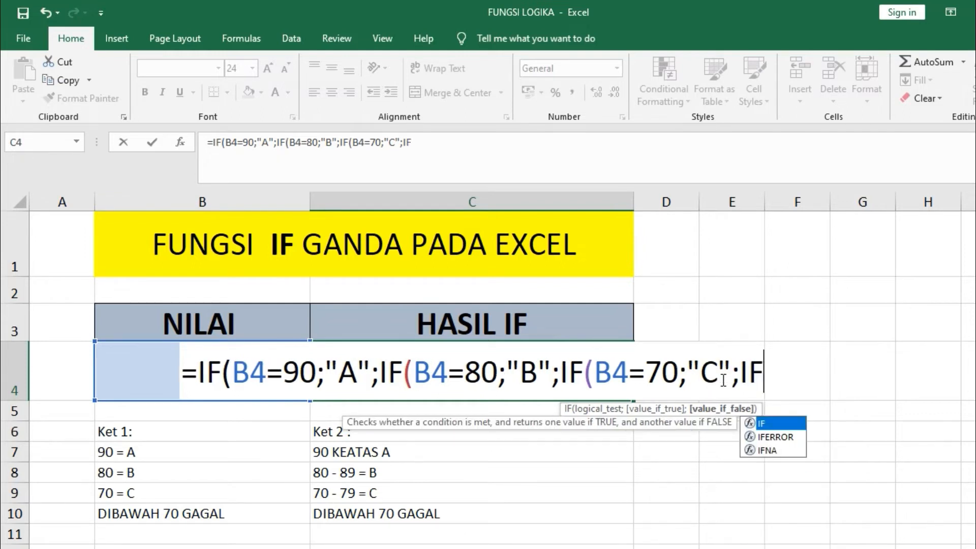
pyautogui.press('BackSpace')
pyautogui.press('BackSpace')
pyautogui.press('BackSpace')
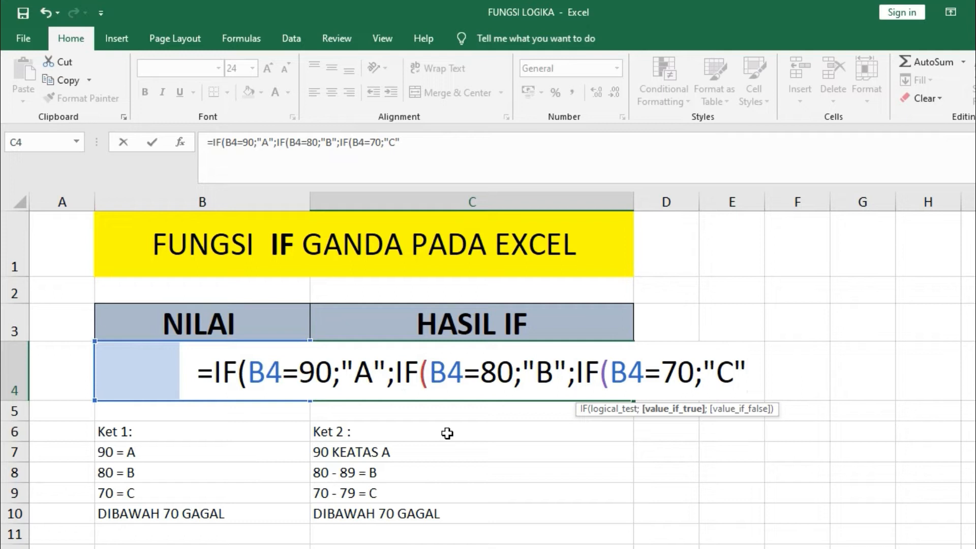
# Step: Close all three nested IFs in C4 with parentheses, enter the formula and select the cell to review it
pyautogui.write(')))')
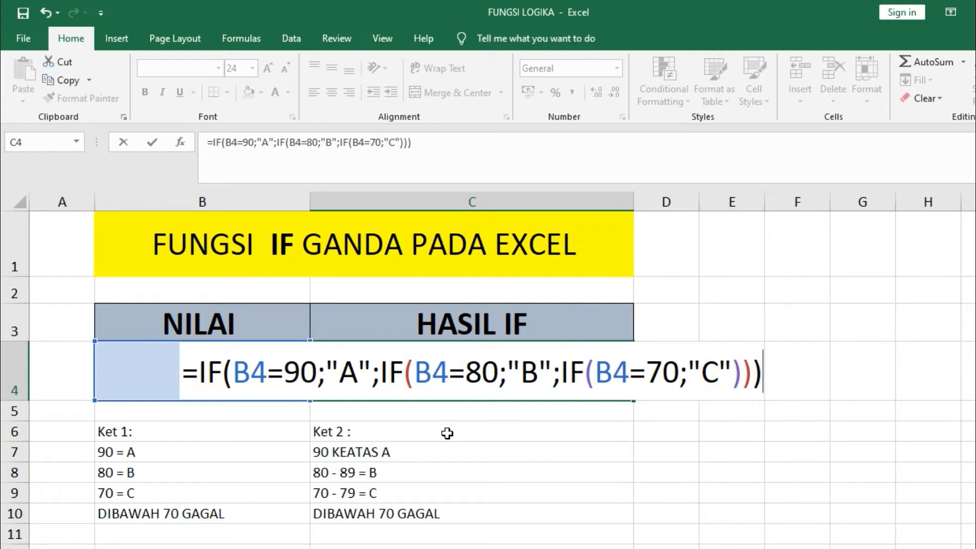
pyautogui.press('Return')
pyautogui.click(458, 378)
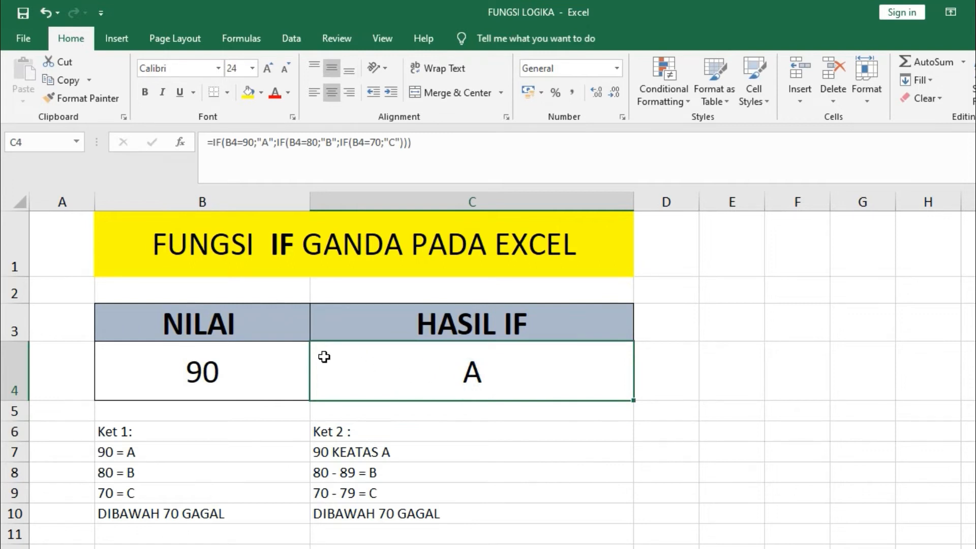
# Step: Test the formula with scores of 80 and 70 in B4, checking the grade in C4 after each entry
pyautogui.click(239, 376)
pyautogui.write('80')
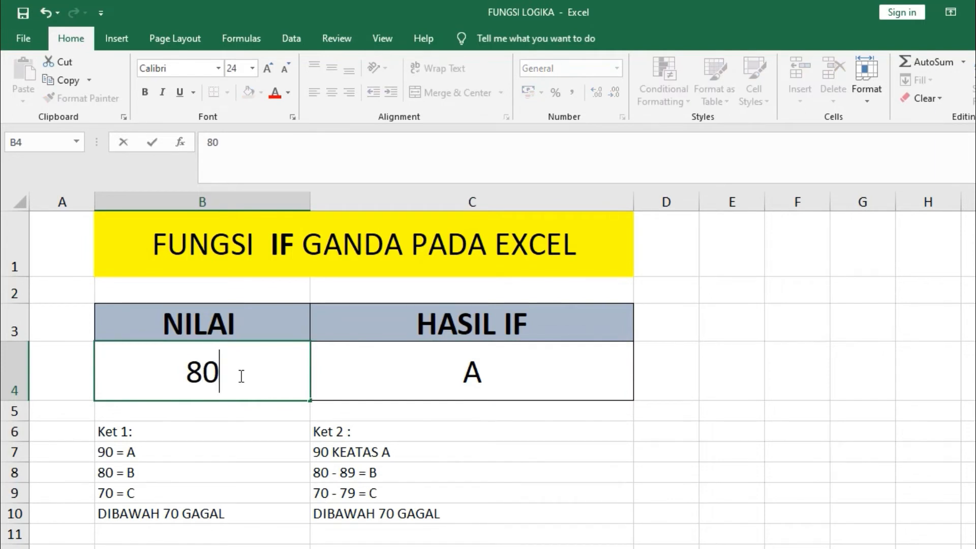
pyautogui.press('Return')
pyautogui.click(383, 364)
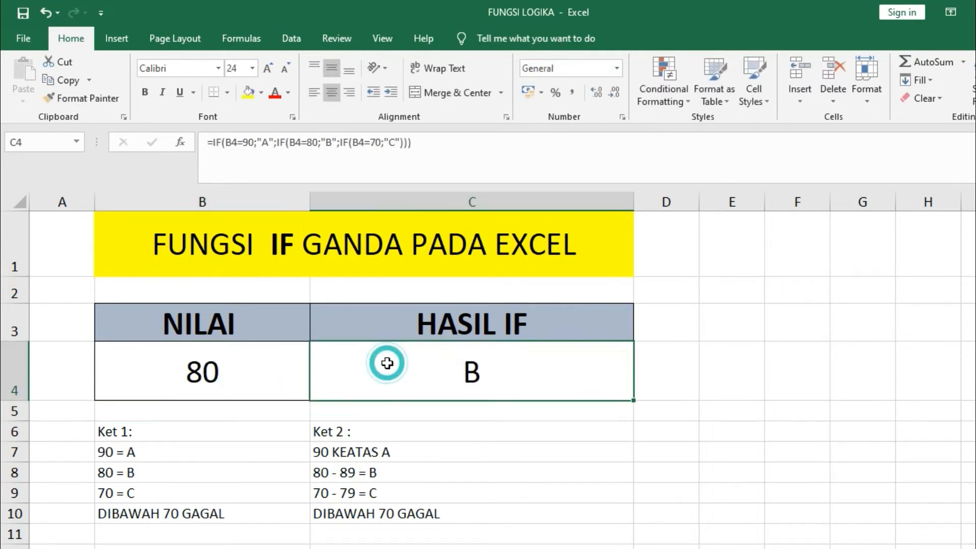
pyautogui.click(271, 365)
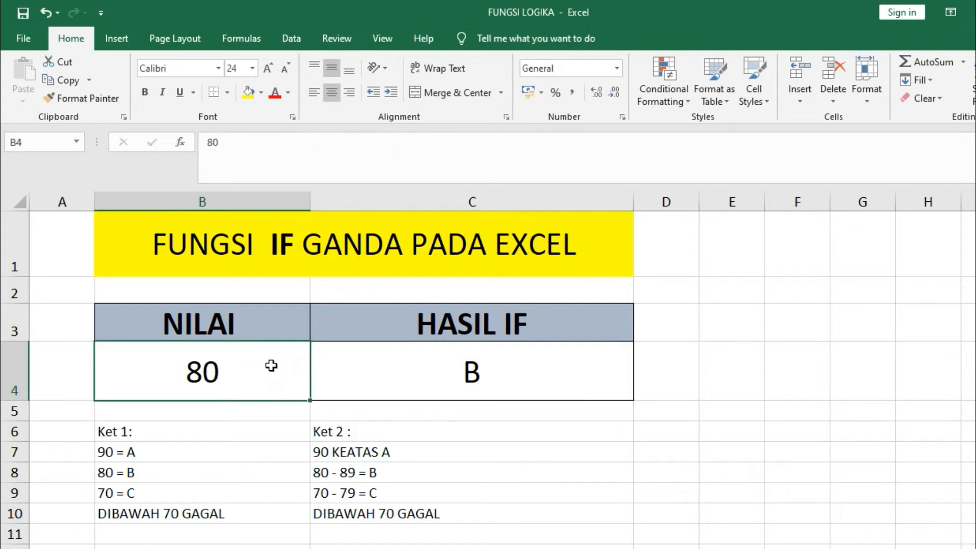
pyautogui.write('70')
pyautogui.press('Return')
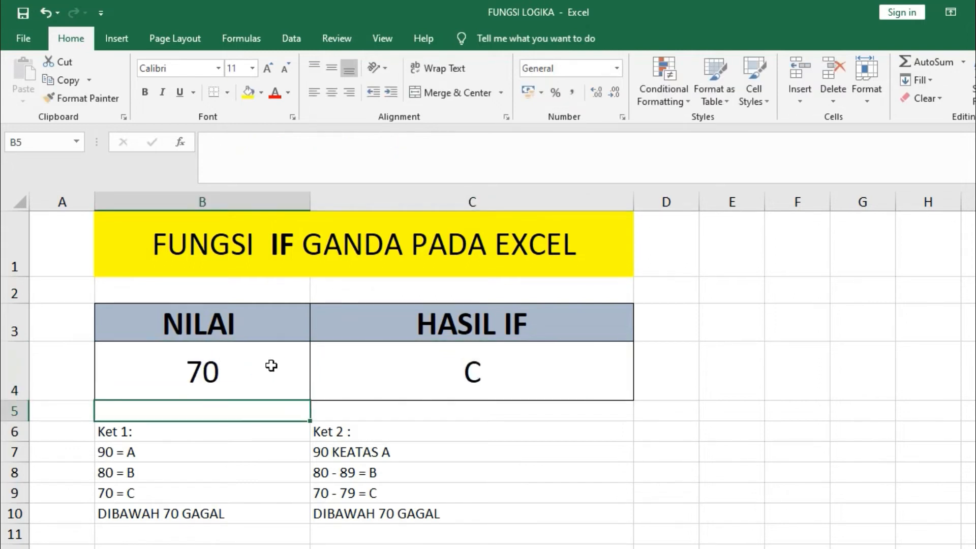
pyautogui.click(523, 371)
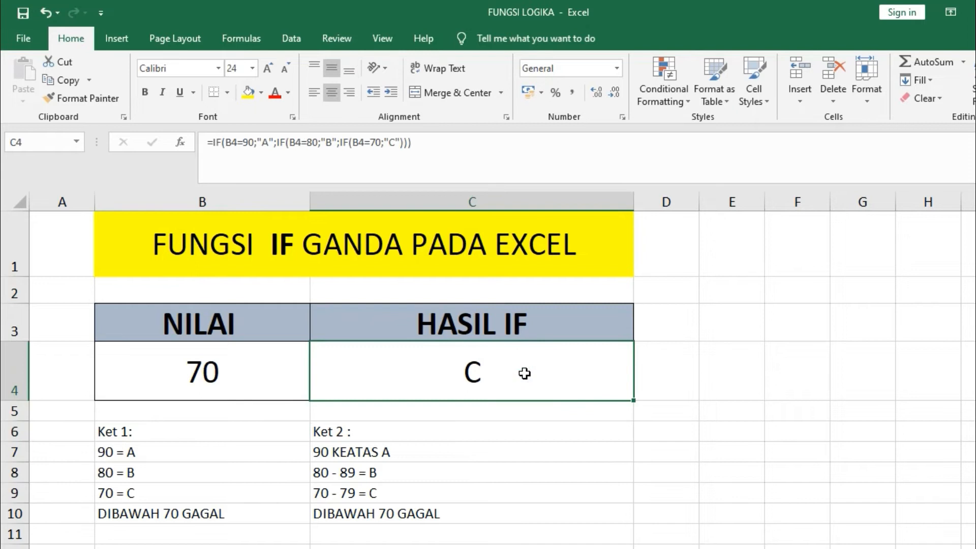
# Step: Set the score in B4 to 69 and check how C4 handles a value below 70
pyautogui.press('Left')
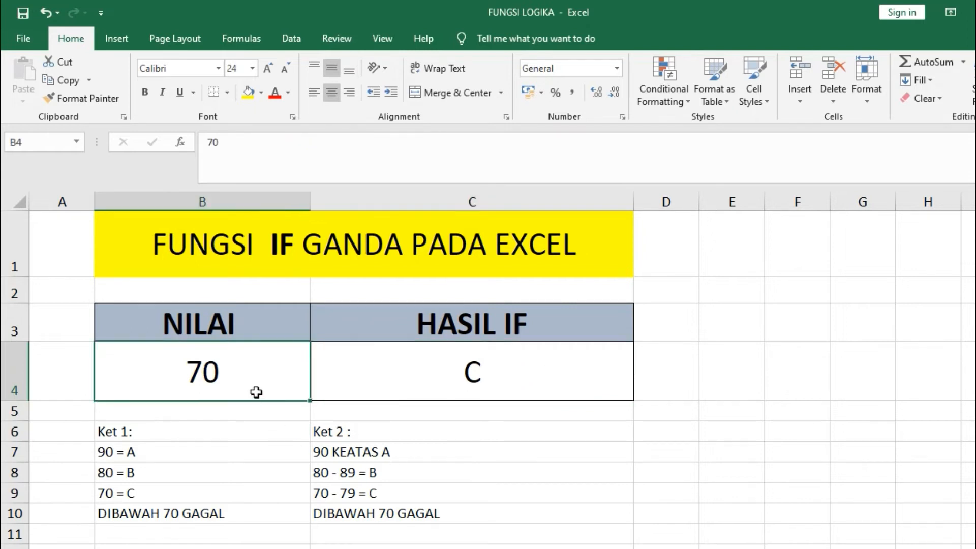
pyautogui.write('69')
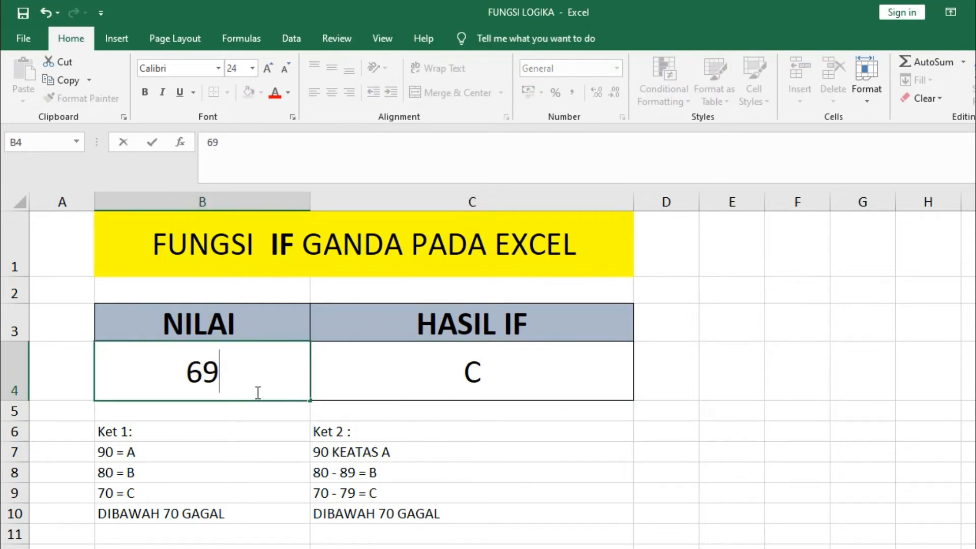
pyautogui.press('Return')
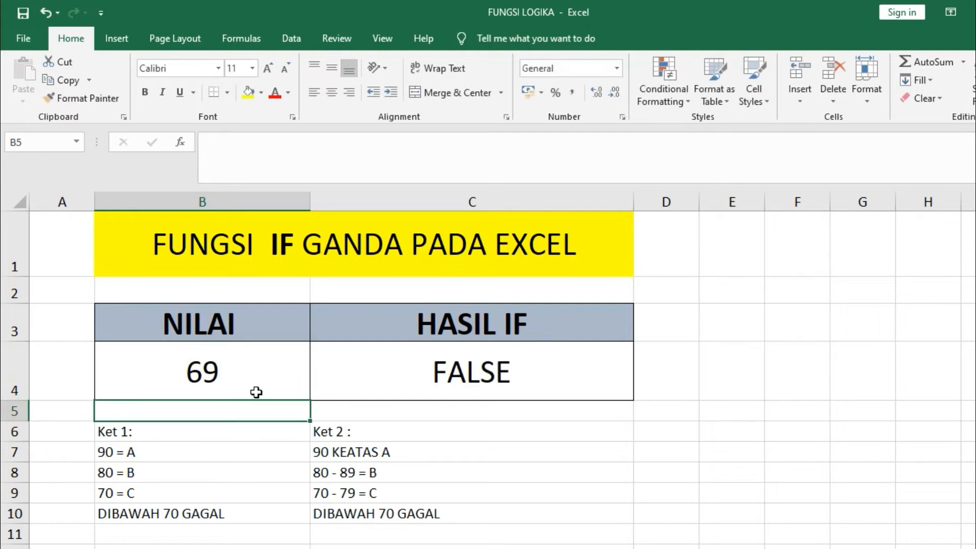
pyautogui.click(256, 392)
pyautogui.click(428, 366)
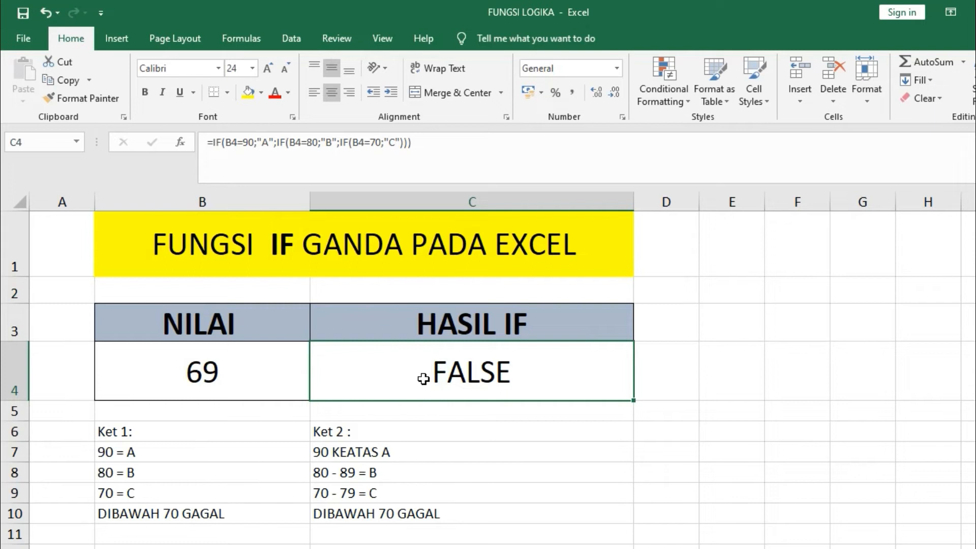
# Step: Add "GAGAL" as the innermost IF's value_if_false in the C4 formula, after reviewing the Ket 1 criteria in B7:B9
pyautogui.moveTo(172, 452); pyautogui.dragTo(168, 493)
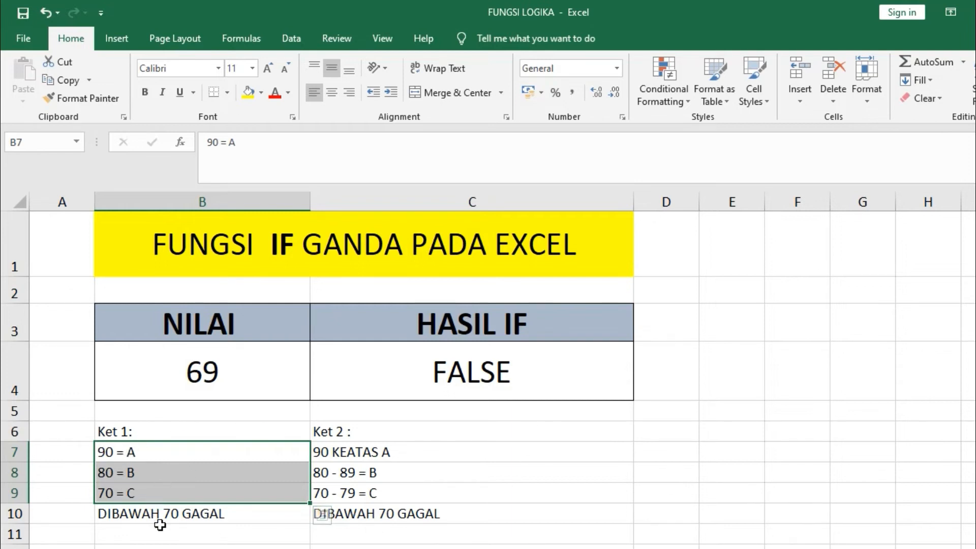
pyautogui.click(439, 376)
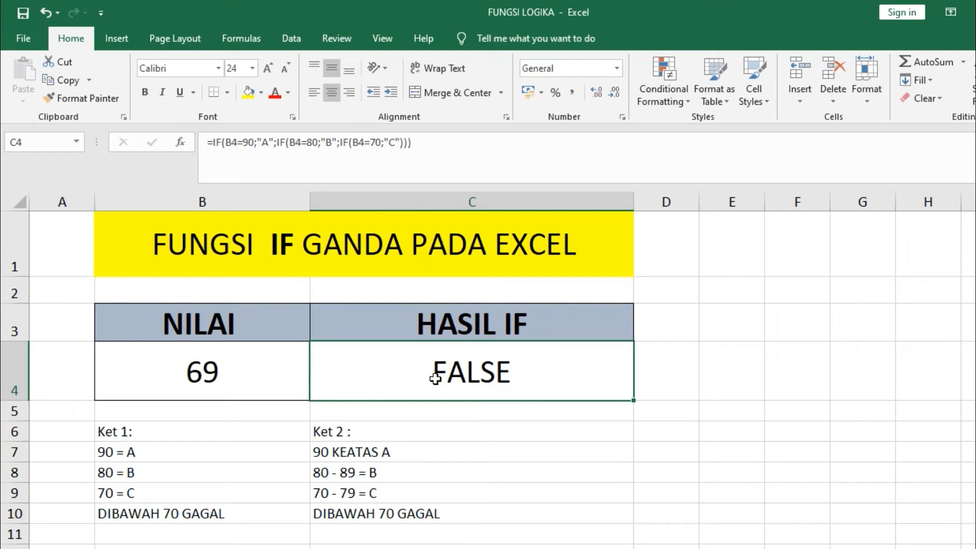
pyautogui.doubleClick(466, 379)
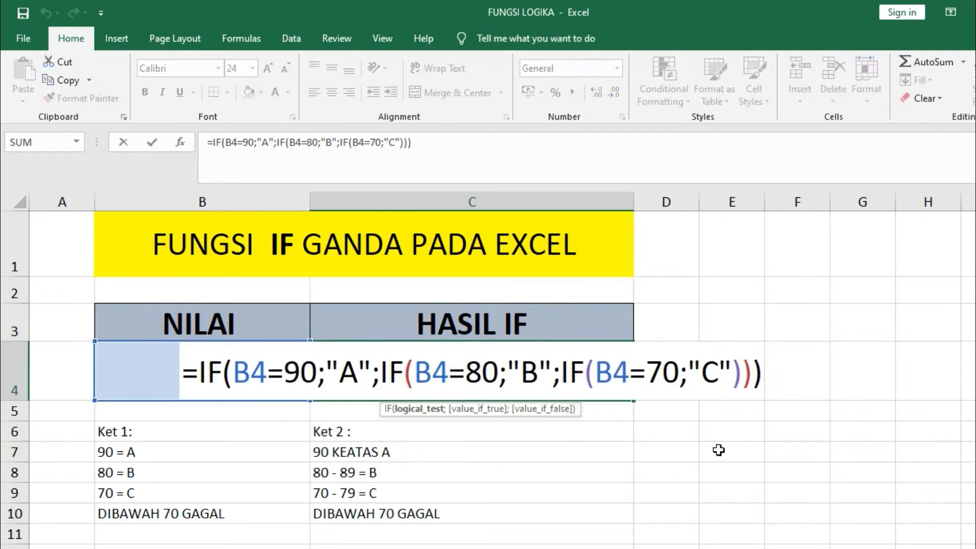
pyautogui.click(731, 371)
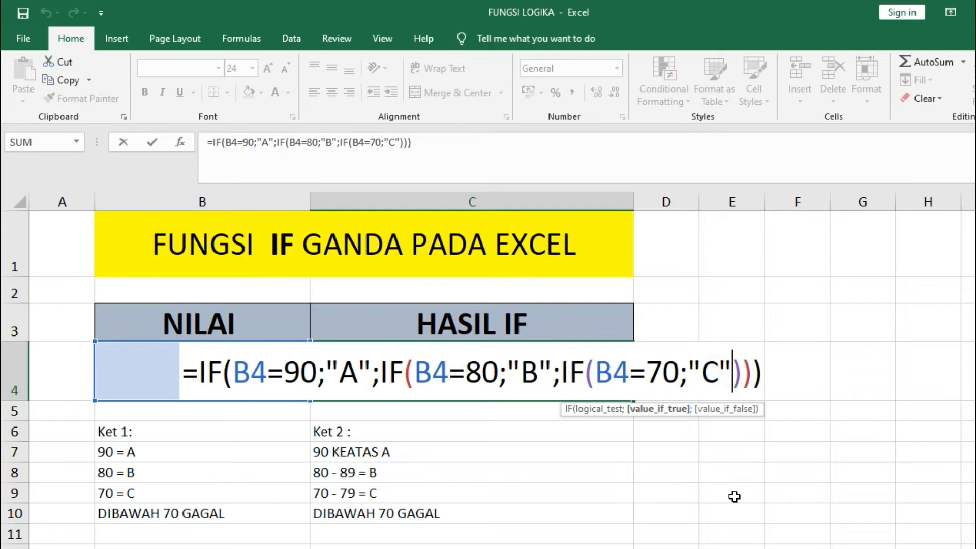
pyautogui.write(';')
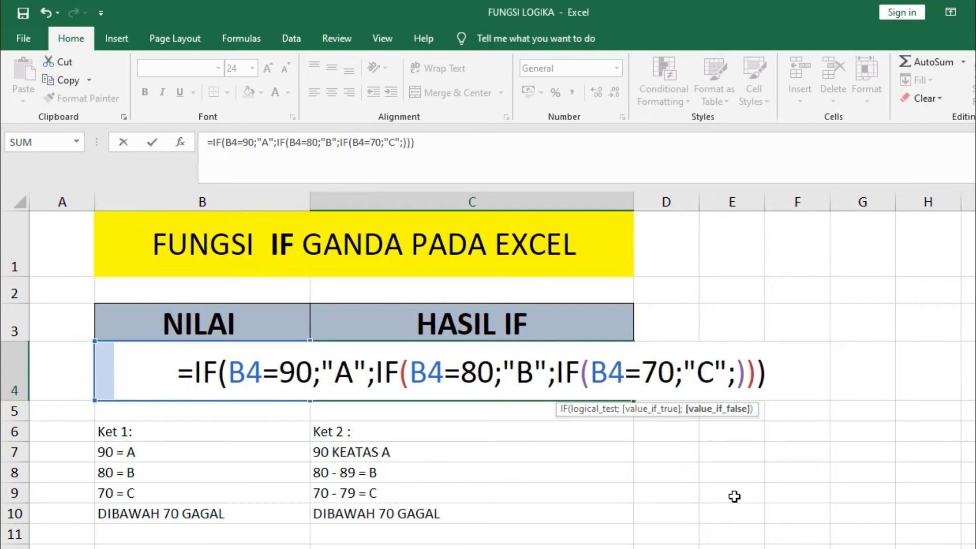
pyautogui.write('"')
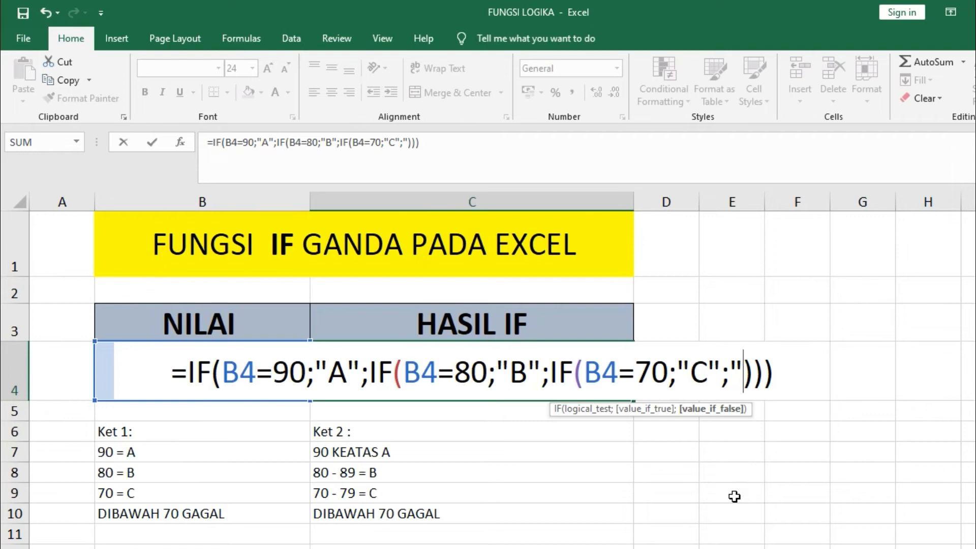
pyautogui.write('GAG')
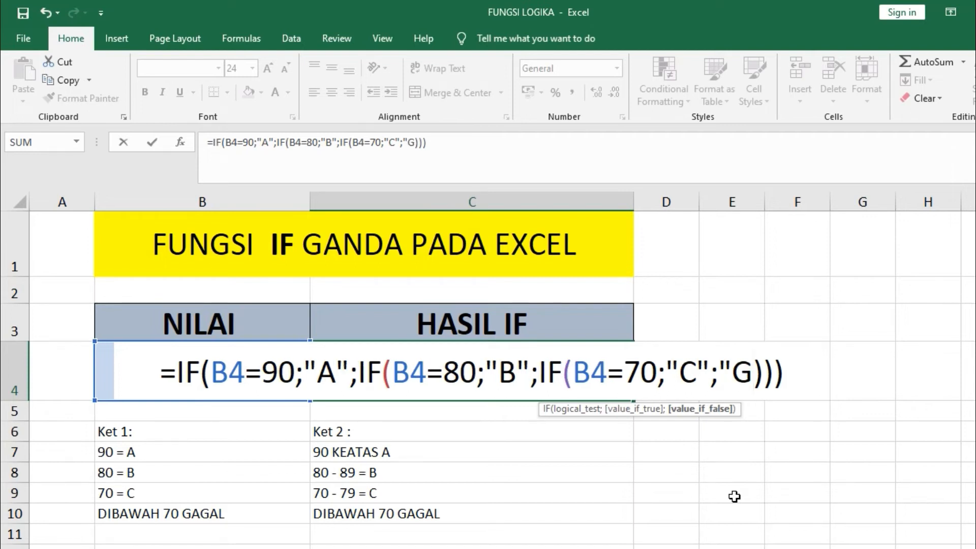
pyautogui.write('AL')
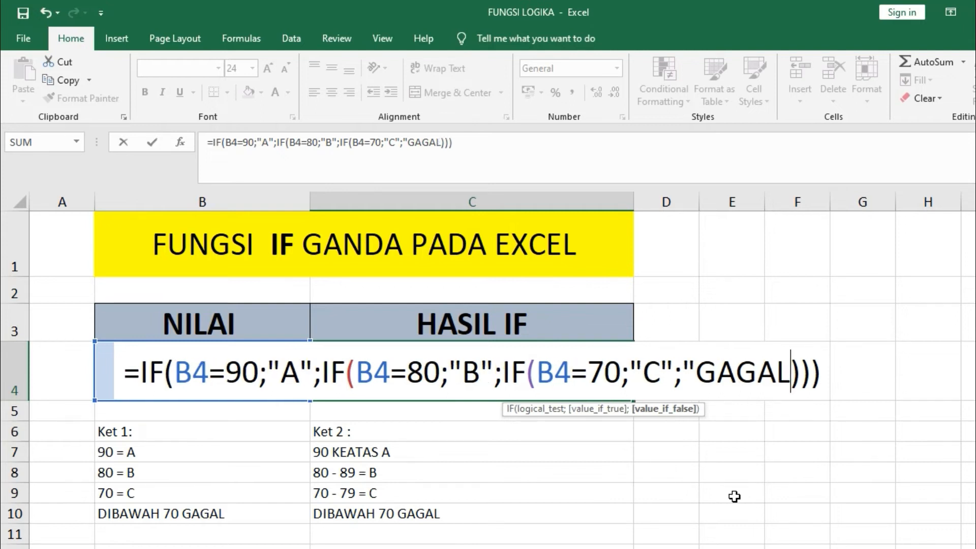
pyautogui.write('"')
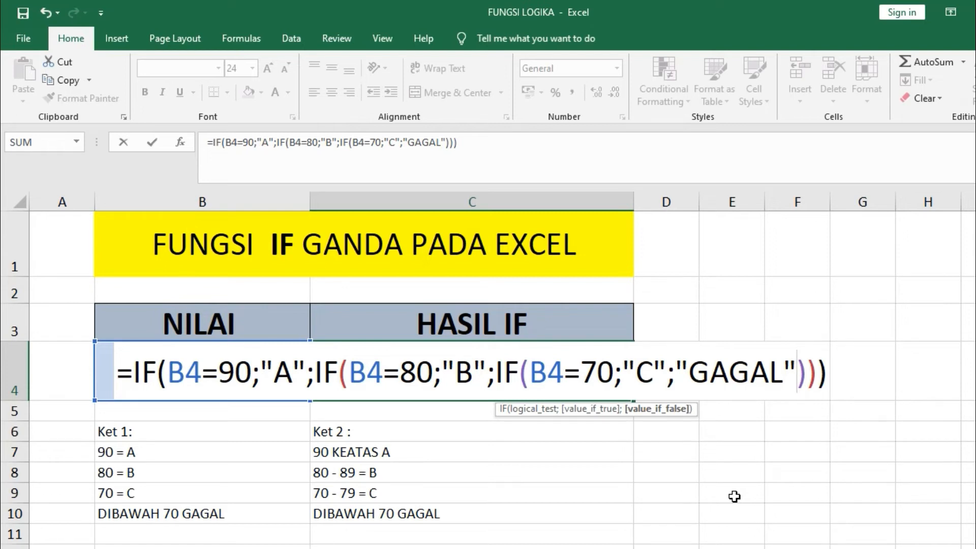
pyautogui.press('Return')
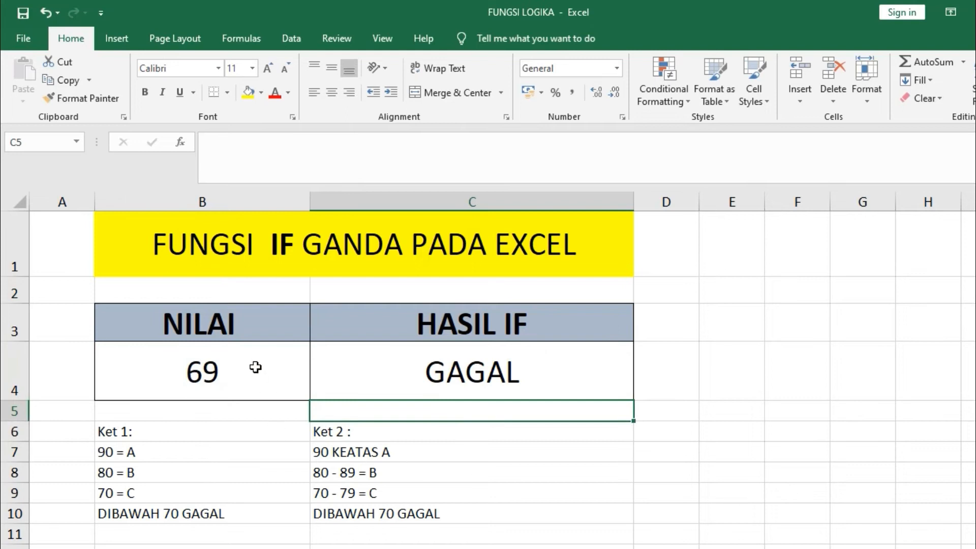
# Step: Test the extended formula by setting the score in B4 to 50
pyautogui.click(255, 367)
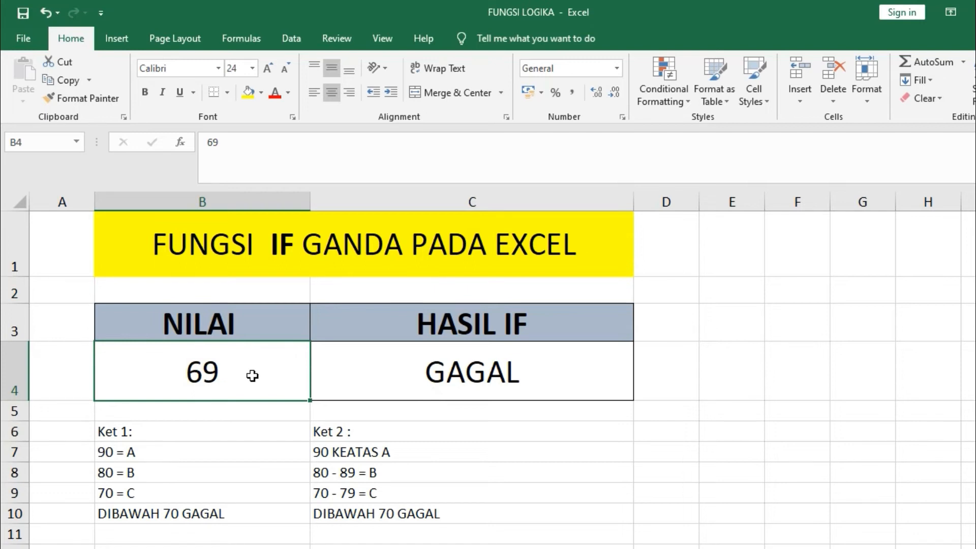
pyautogui.write('50')
pyautogui.press('Return')
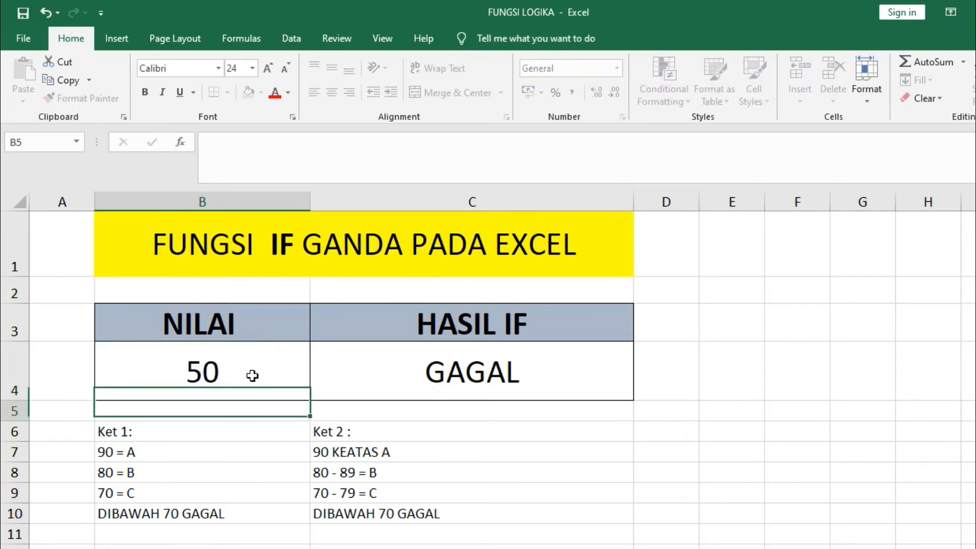
pyautogui.click(245, 381)
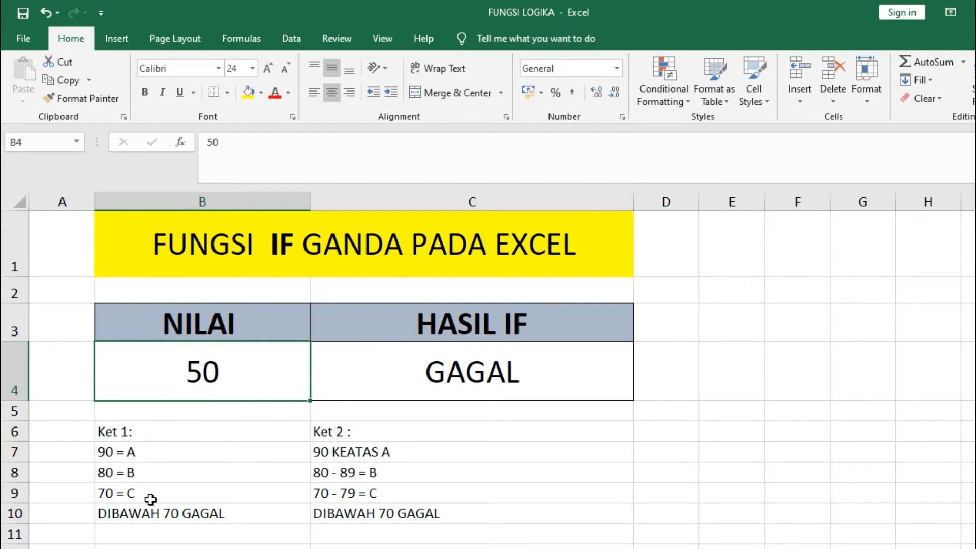
# Step: Set the score in B4 to 95 and compare the result in C4 with the Ket 1 criteria in B7:B9
pyautogui.click(237, 382)
pyautogui.write('95')
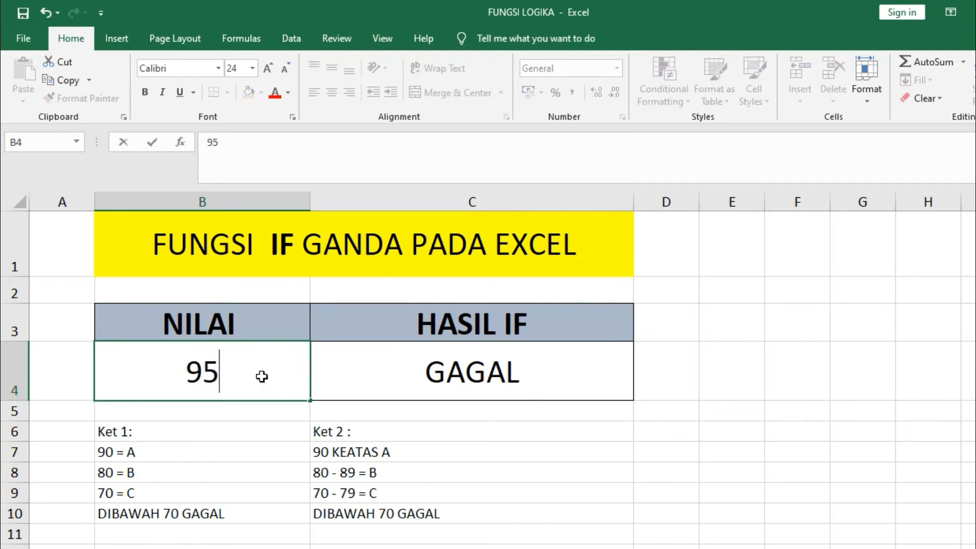
pyautogui.press('Return')
pyautogui.click(262, 376)
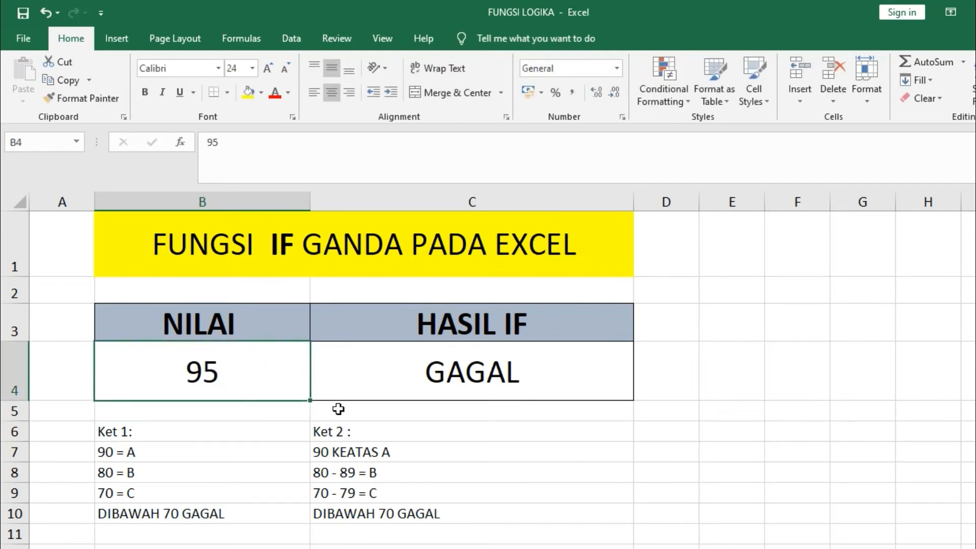
pyautogui.moveTo(120, 451); pyautogui.dragTo(152, 491)
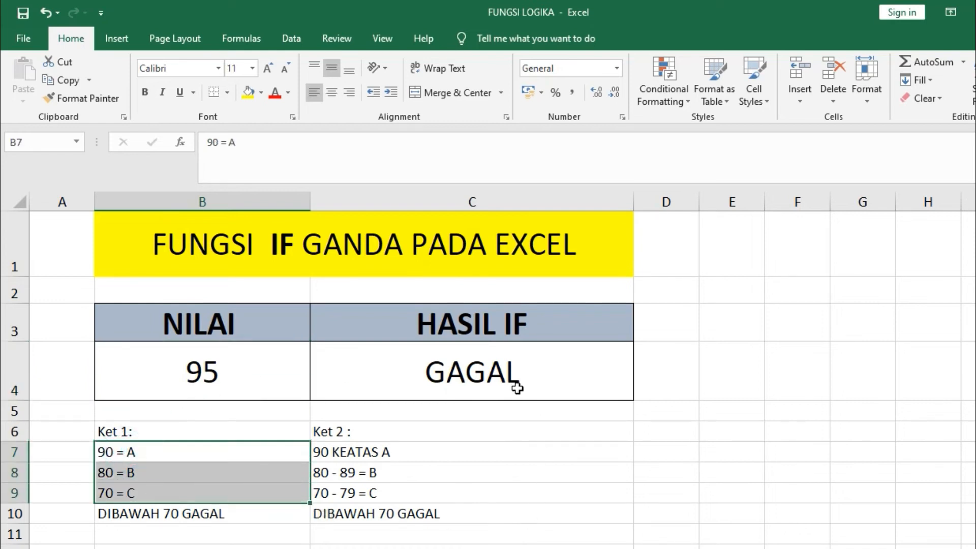
pyautogui.click(460, 382)
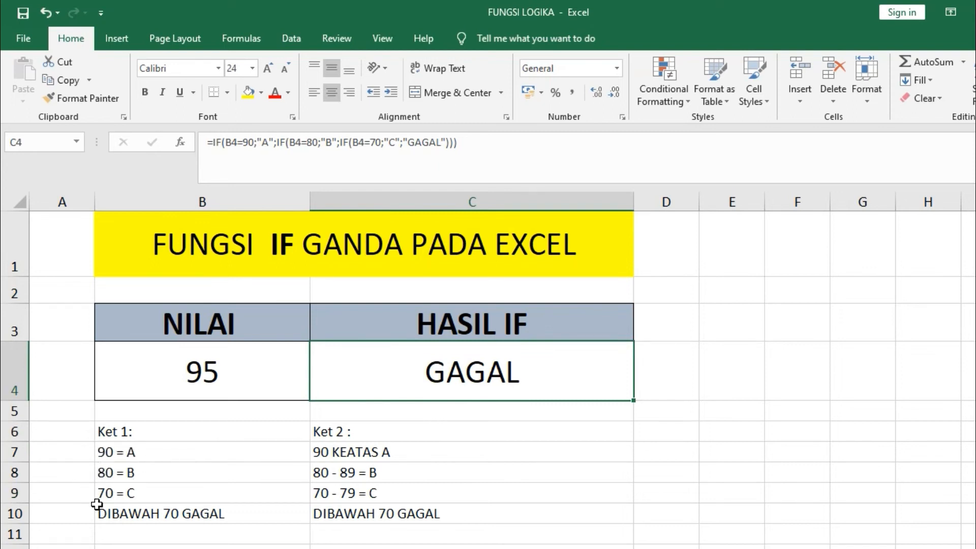
pyautogui.press('Left')
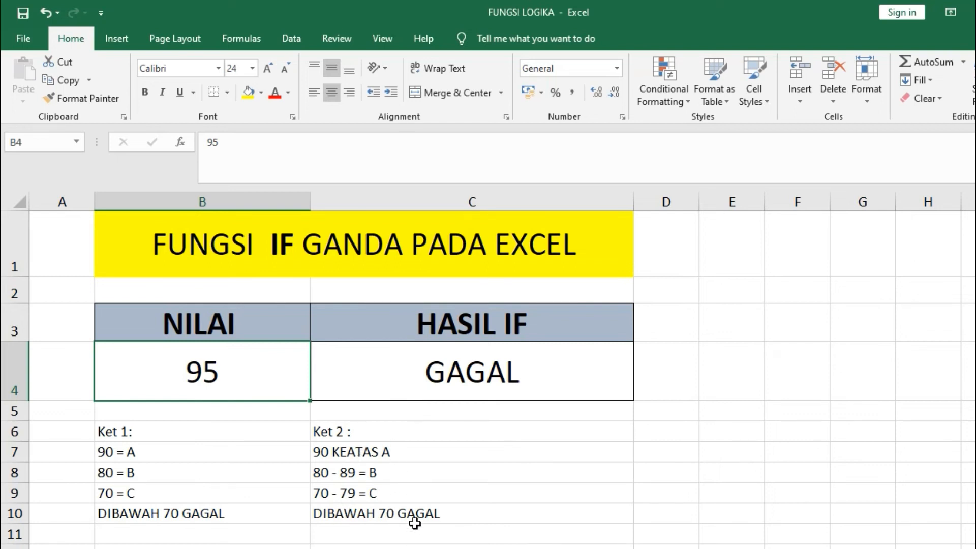
# Step: Change the equals operators in the C4 formula to >= for the 90, 80 and 70 tests, keeping "GAGAL" as the fallback
pyautogui.doubleClick(454, 385)
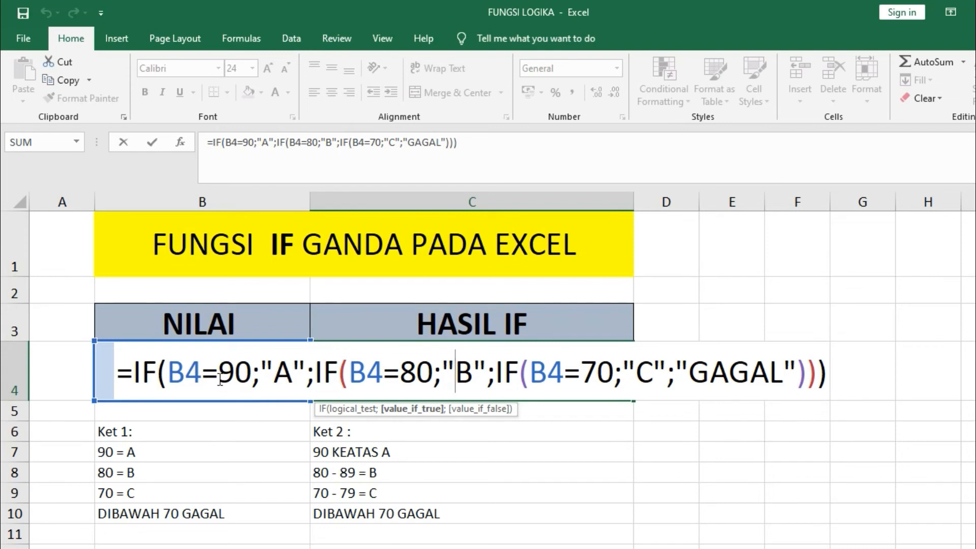
pyautogui.click(203, 377)
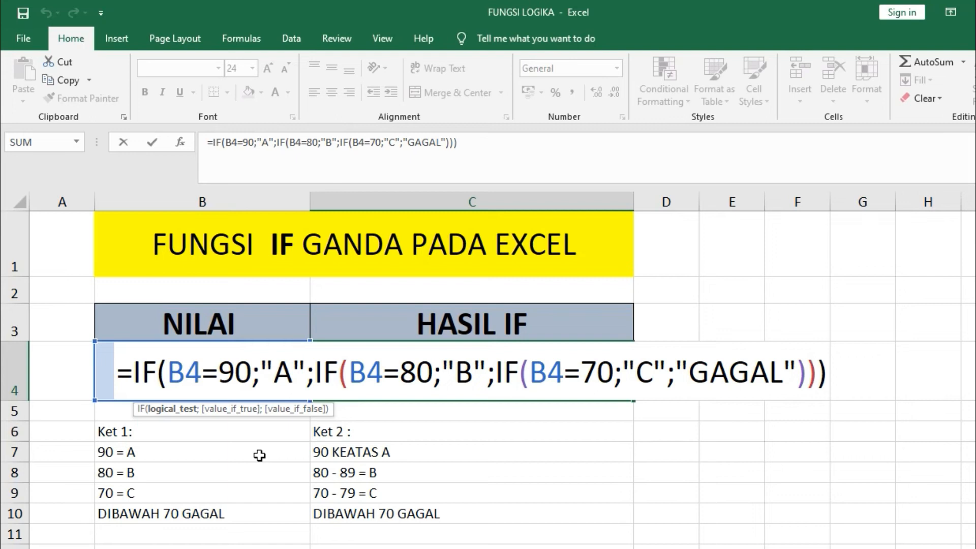
pyautogui.write('>')
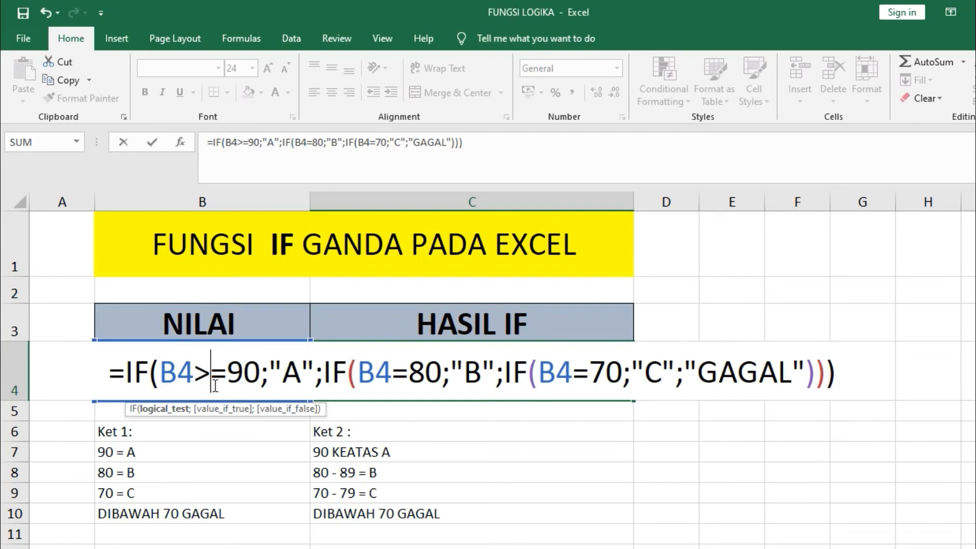
pyautogui.click(395, 379)
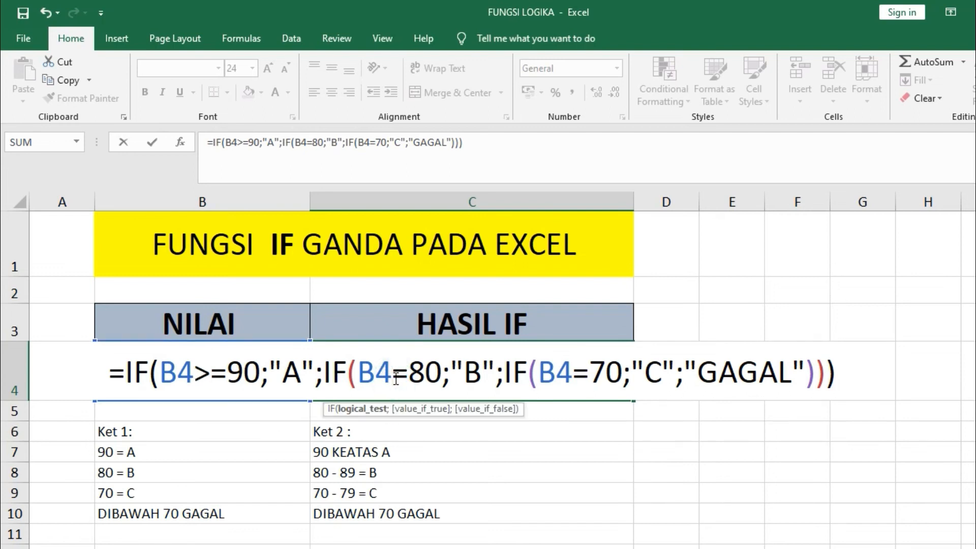
pyautogui.write('>')
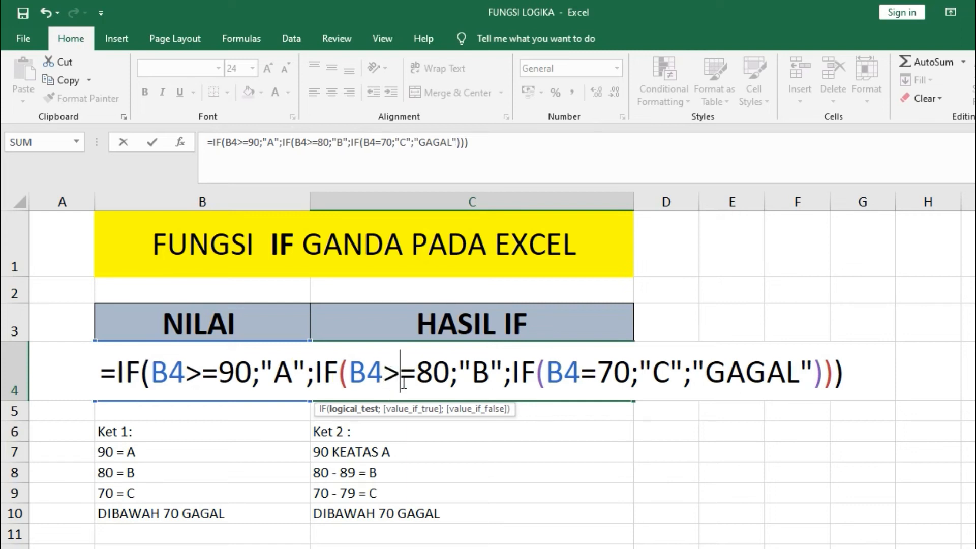
pyautogui.click(583, 378)
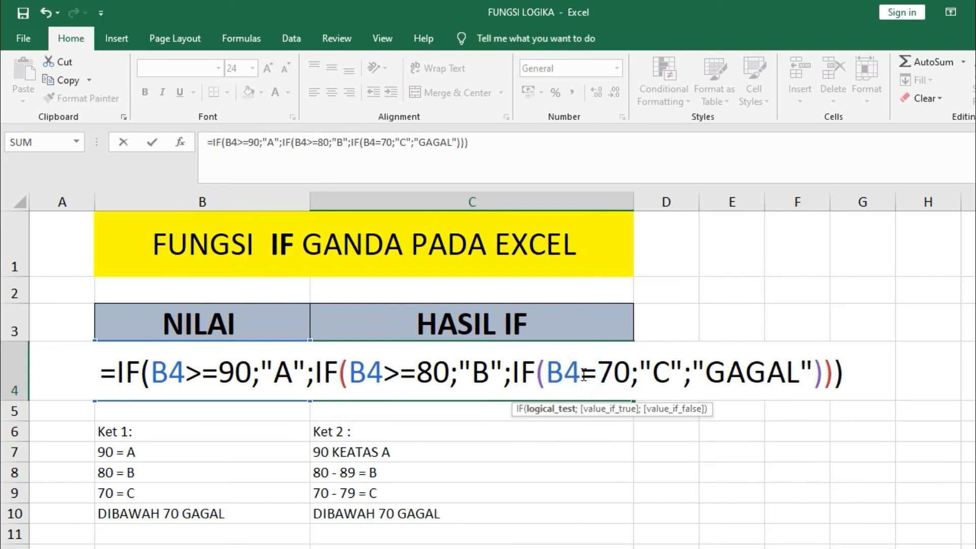
pyautogui.write('>')
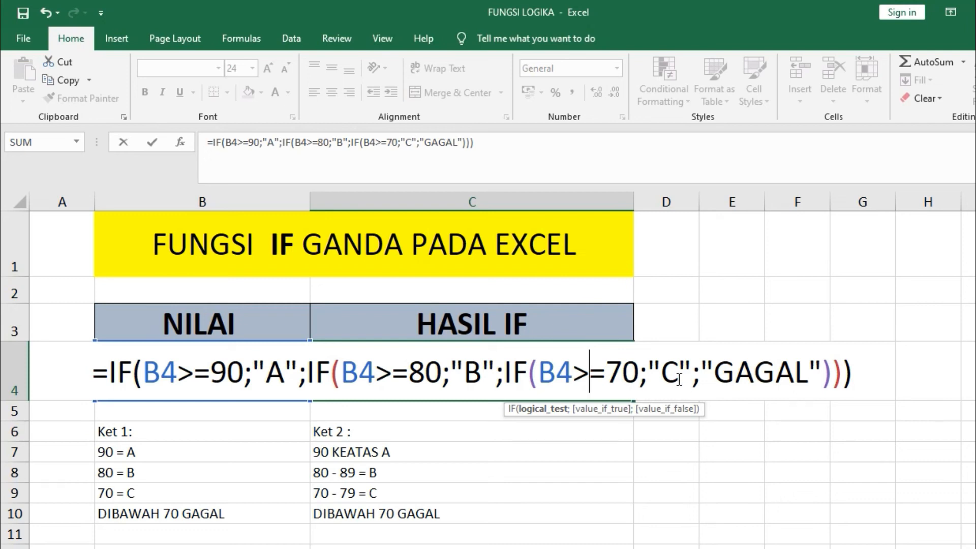
pyautogui.moveTo(713, 371); pyautogui.dragTo(809, 371)
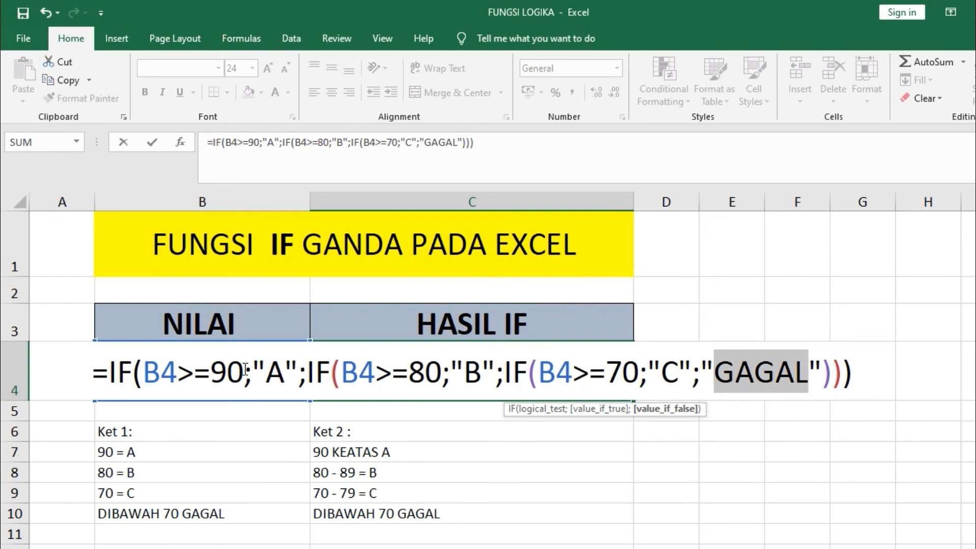
# Step: Test the Ket 2 range for 90 and above by setting the score in B4 to 100
pyautogui.click(202, 368)
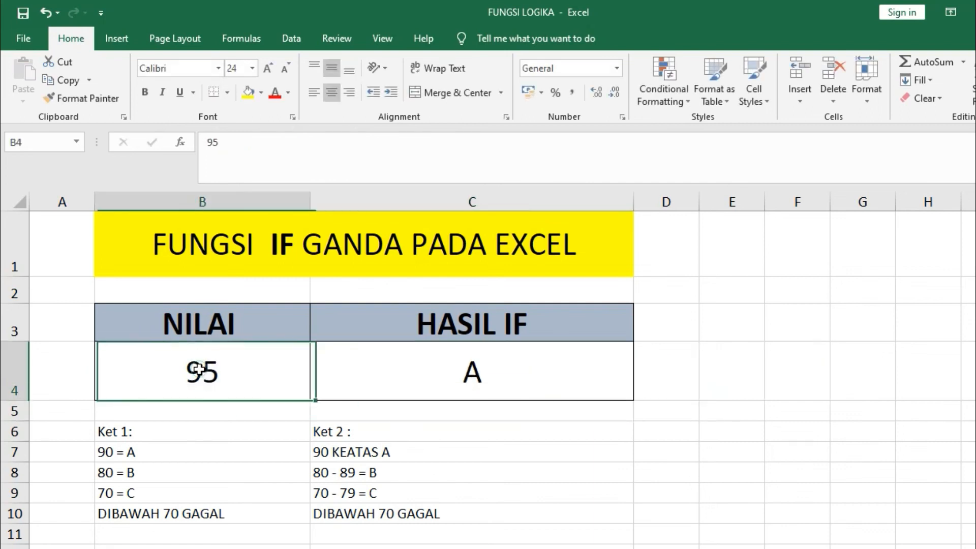
pyautogui.click(201, 370)
pyautogui.write('100')
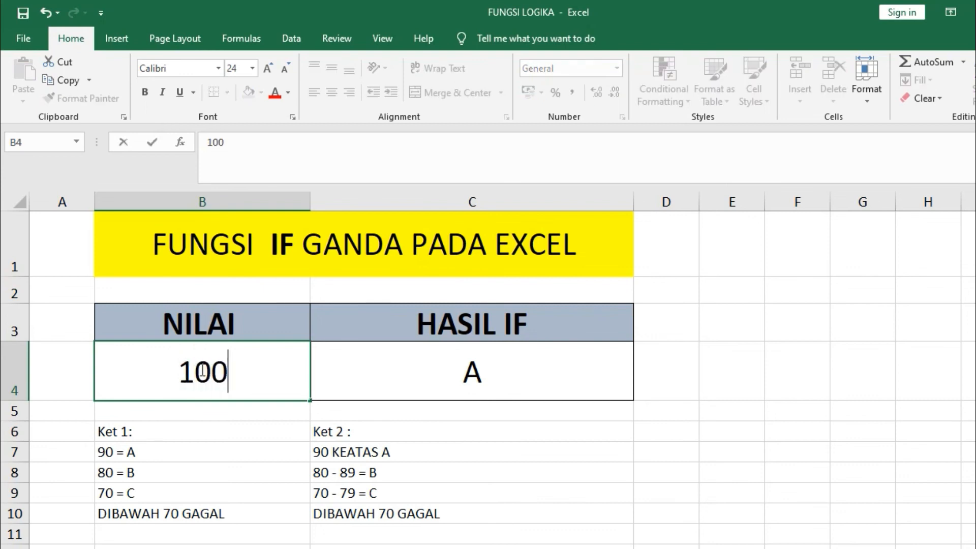
pyautogui.press('Return')
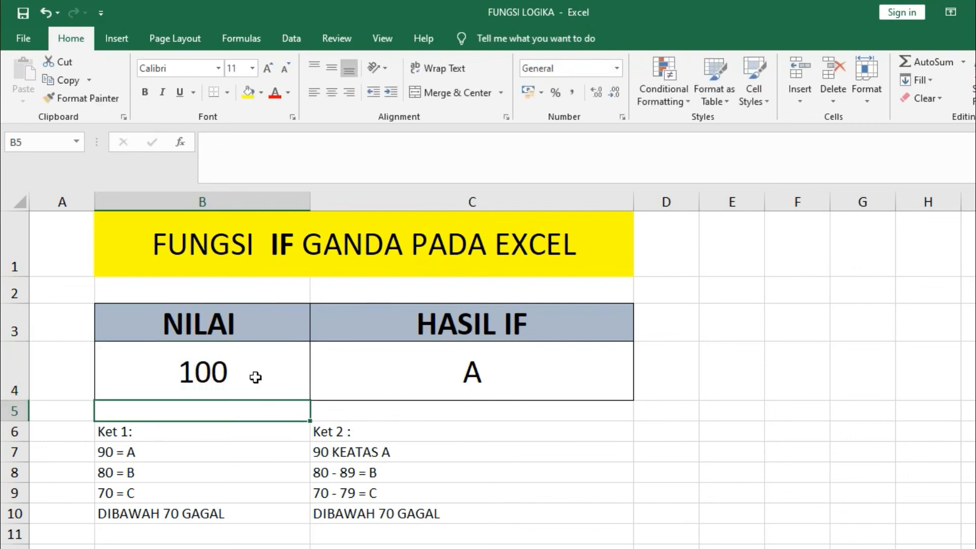
# Step: Test both ends of the 80 - 89 range by setting the score in B4 to 80 and to 89
pyautogui.click(253, 377)
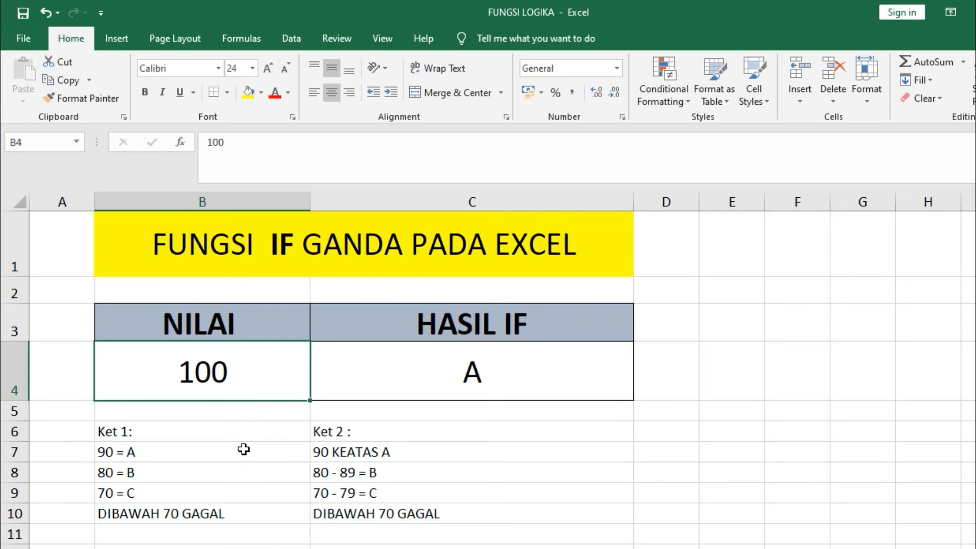
pyautogui.write('80')
pyautogui.press('Return')
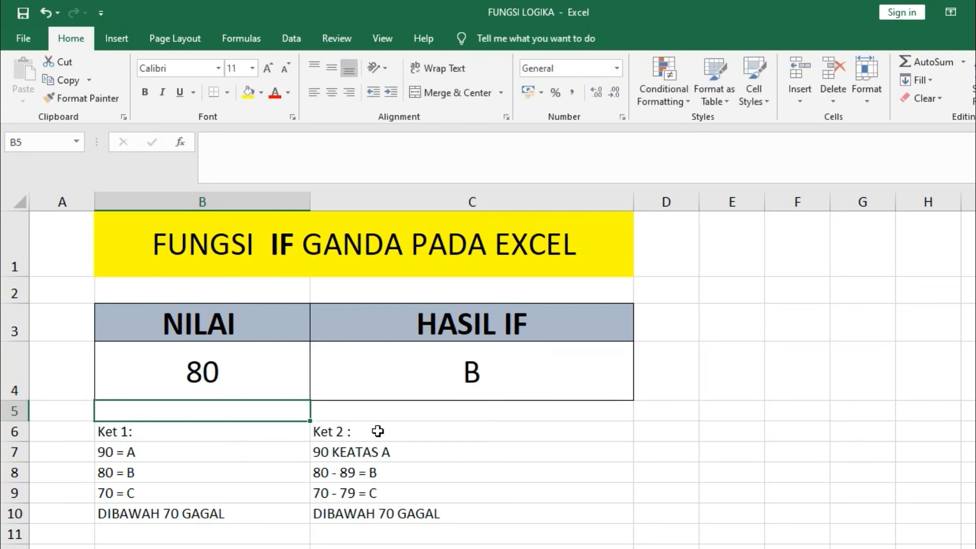
pyautogui.click(286, 382)
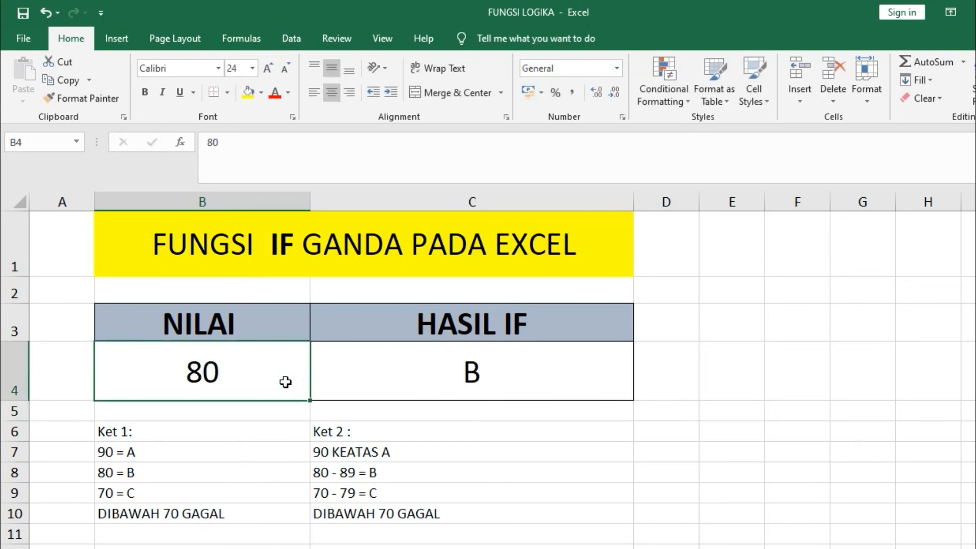
pyautogui.write('89')
pyautogui.press('Return')
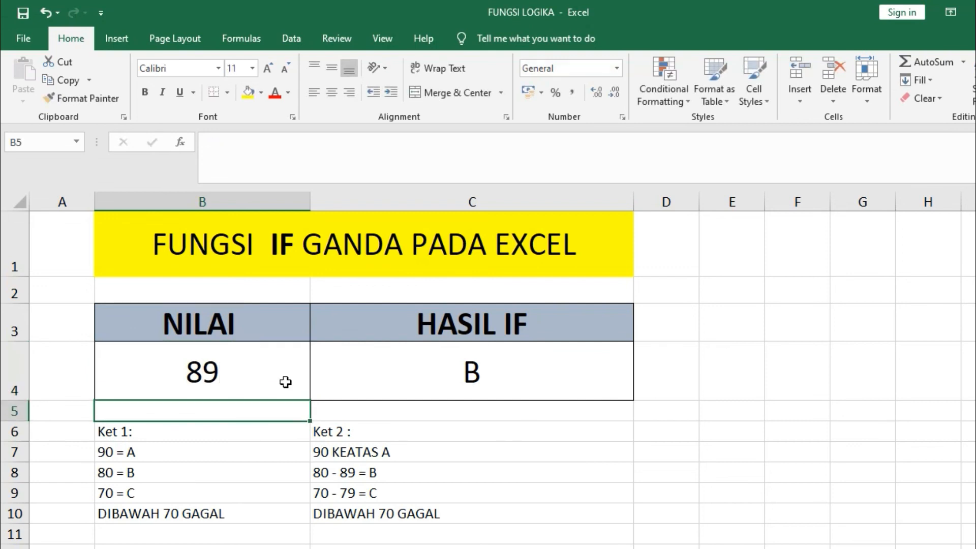
# Step: Test the 70 - 79 range by setting the score in B4 to 70 and to 75
pyautogui.click(286, 372)
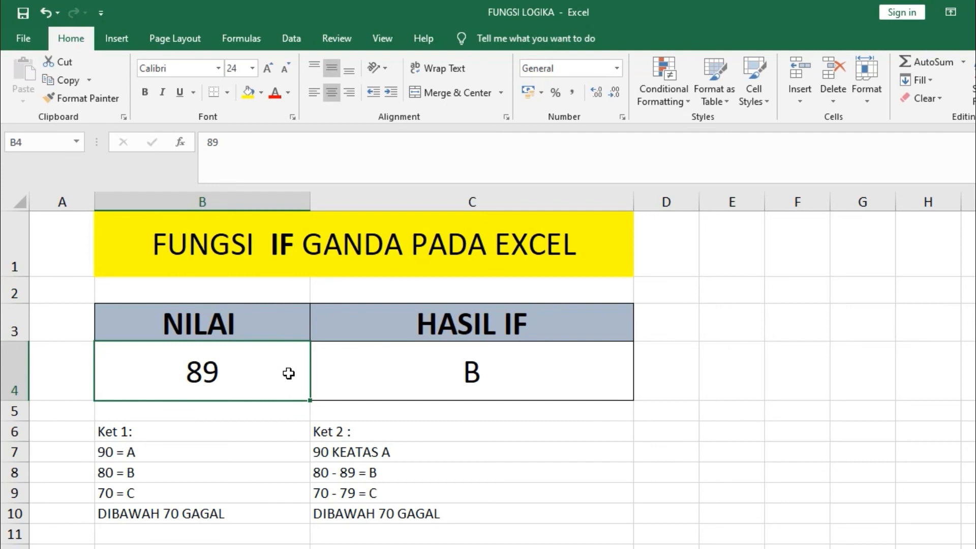
pyautogui.write('70')
pyautogui.press('Return')
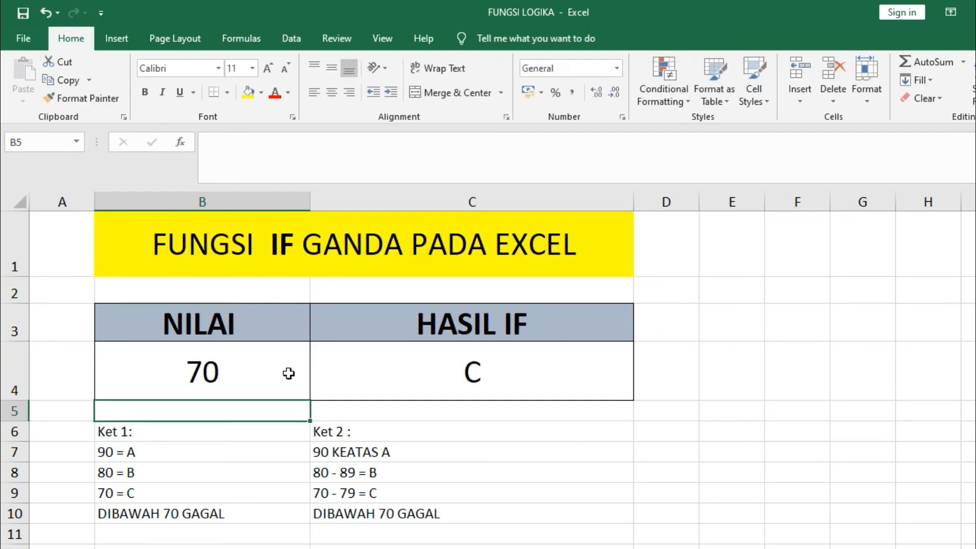
pyautogui.click(257, 379)
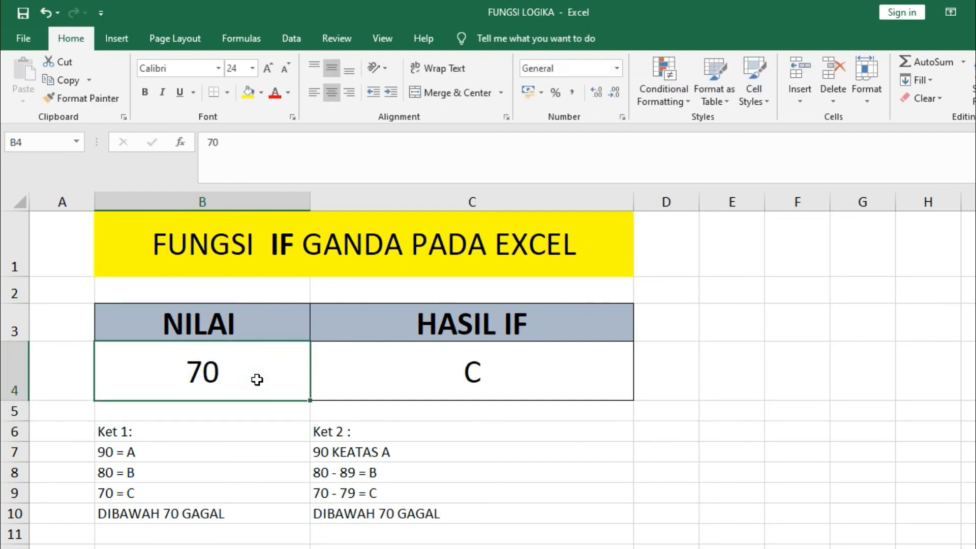
pyautogui.write('75')
pyautogui.click(447, 410)
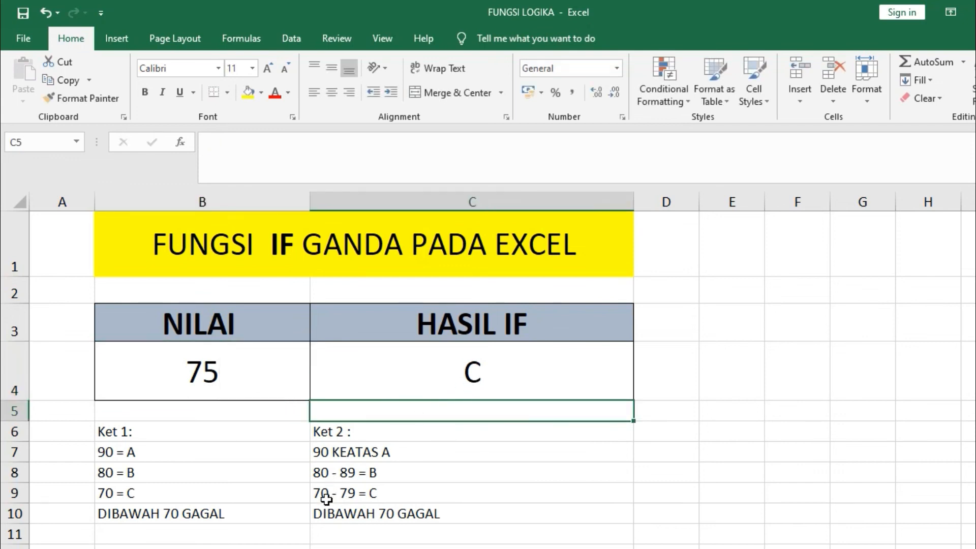
# Step: Test the below-70 criterion by setting the score in B4 to 67 and to 1
pyautogui.click(249, 379)
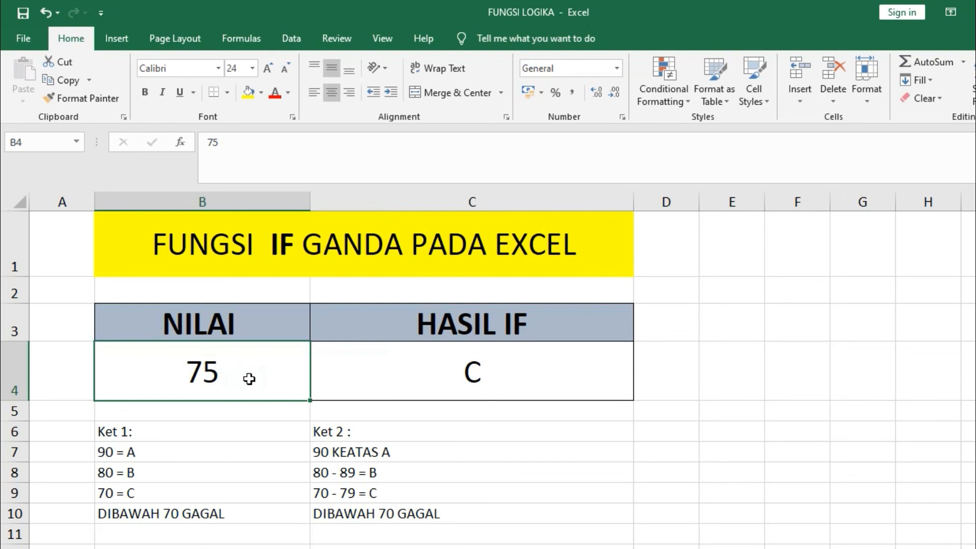
pyautogui.write('6')
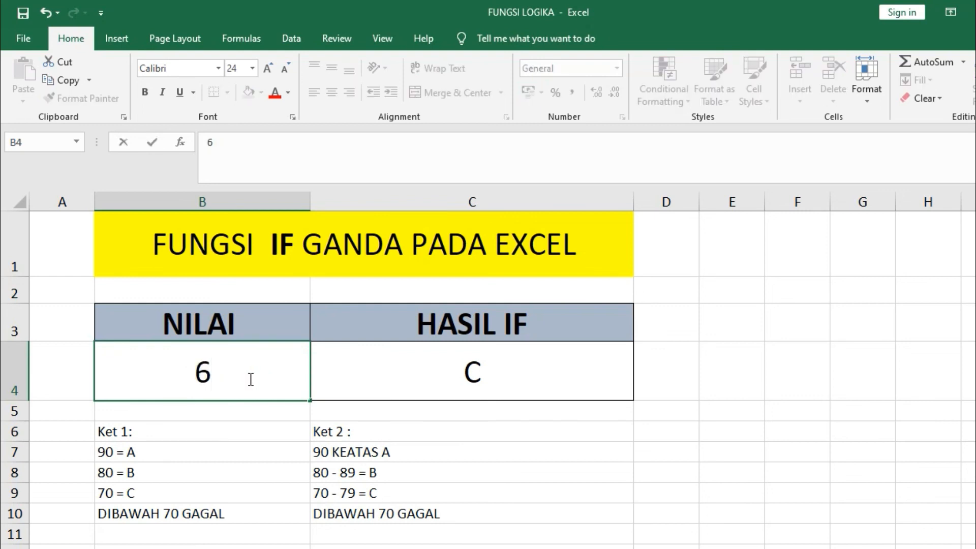
pyautogui.write('7')
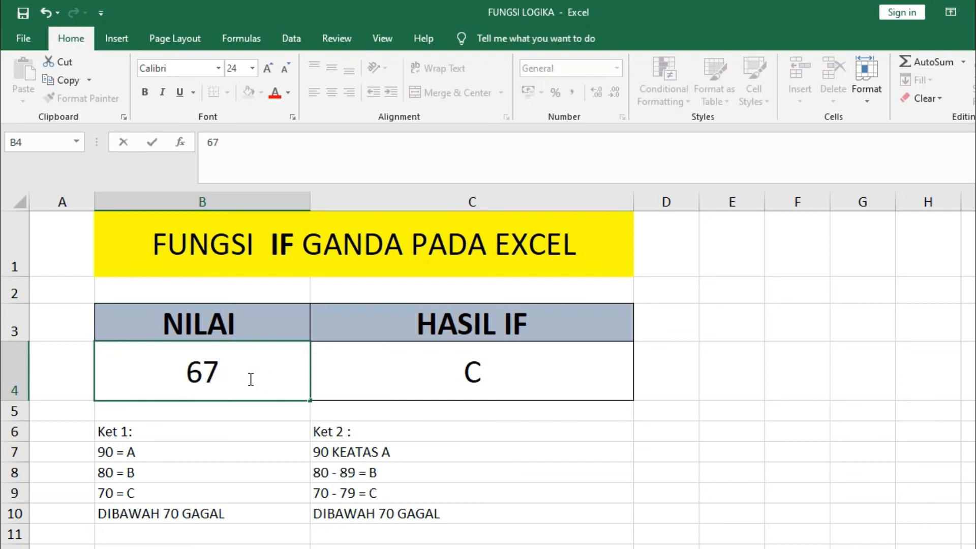
pyautogui.press('Return')
pyautogui.click(391, 369)
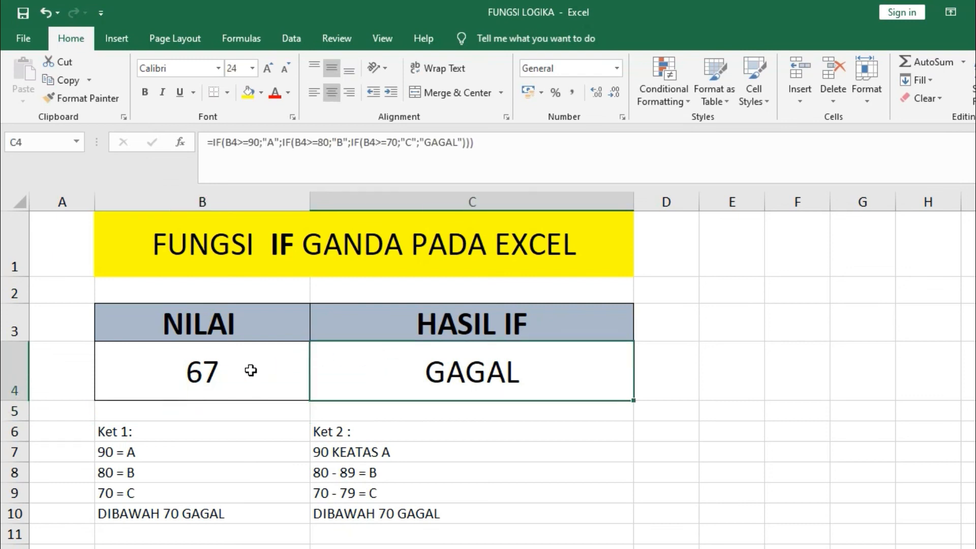
pyautogui.click(251, 370)
pyautogui.write('1')
pyautogui.click(465, 433)
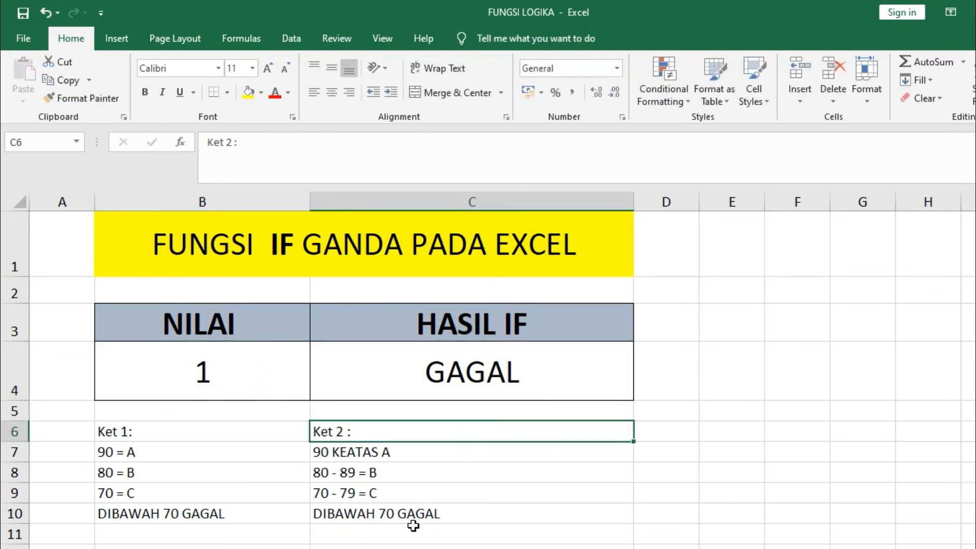
# Step: Review the "GAGAL" fallback and the conditions before it in the C4 formula, leaving the formula unchanged
pyautogui.click(492, 381)
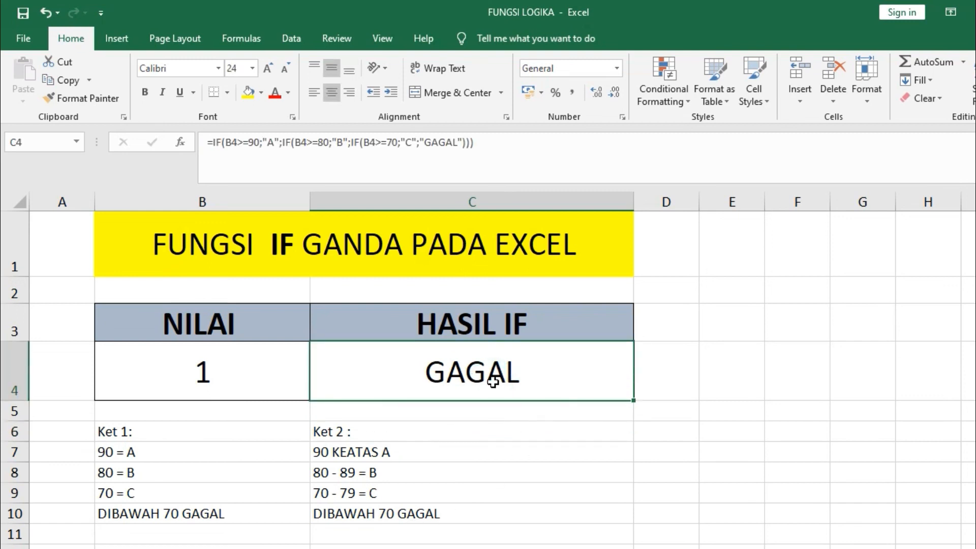
pyautogui.doubleClick(493, 382)
pyautogui.click(711, 375)
pyautogui.moveTo(730, 381); pyautogui.dragTo(807, 383)
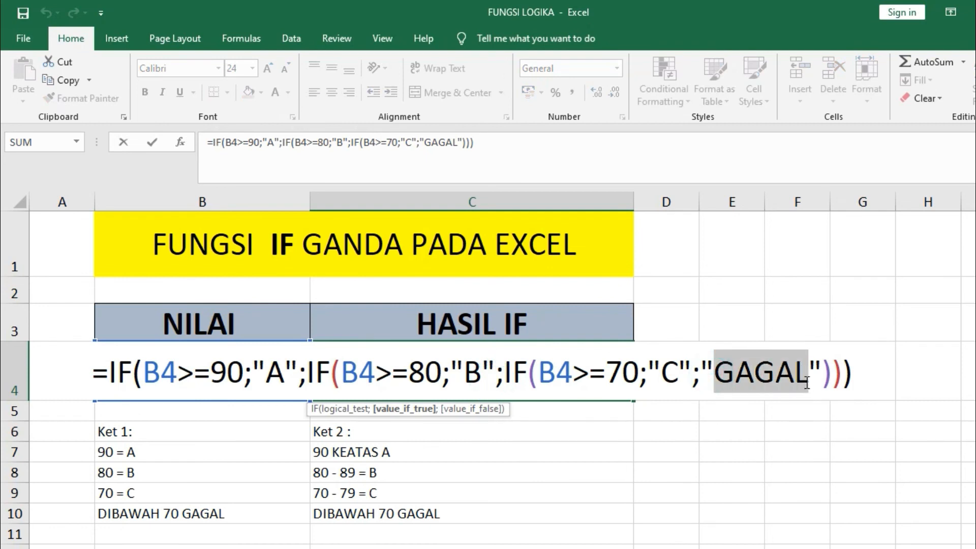
pyautogui.moveTo(701, 381); pyautogui.dragTo(143, 381)
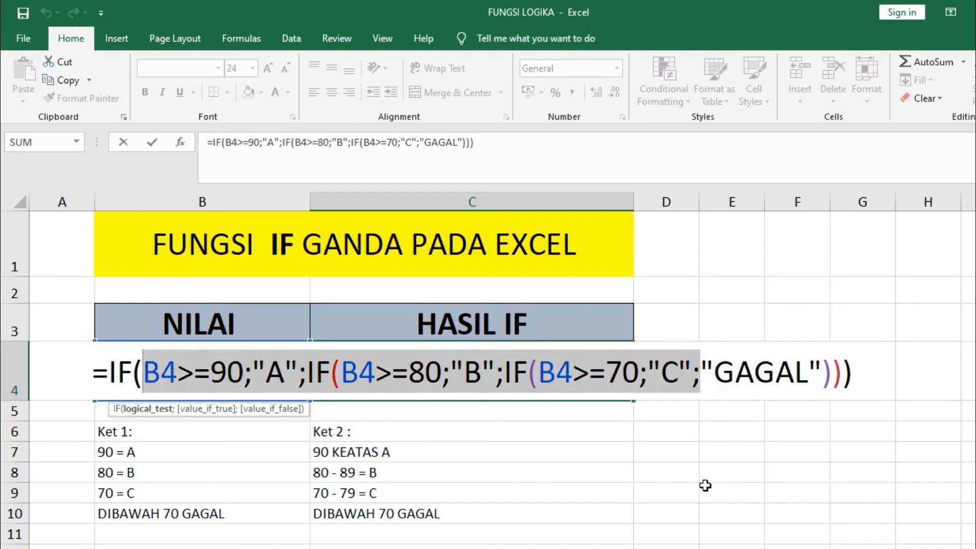
pyautogui.press('Escape')
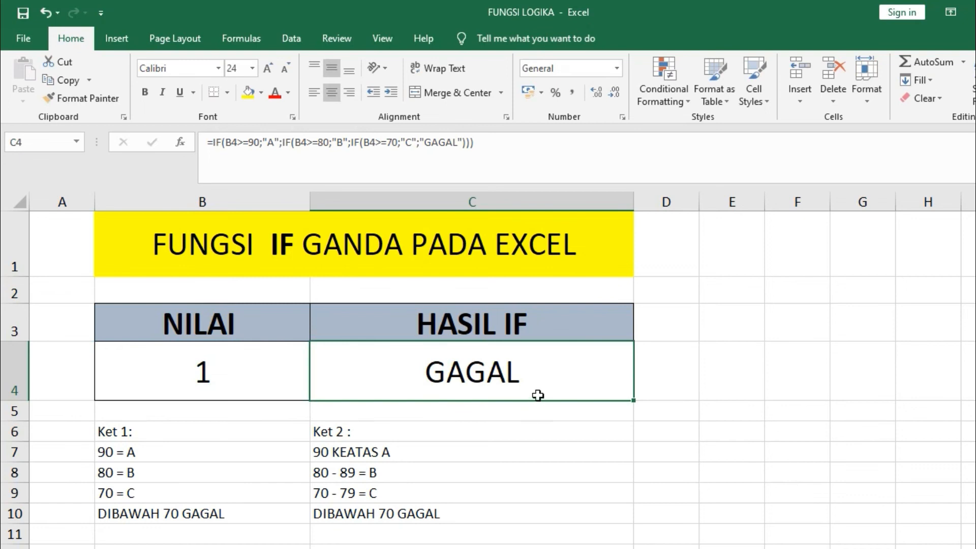
# Step: Examine the >= operator in the C4 formula against the OPERATOR PERBANDINGAN EXCEL list in rows 15 to 20
pyautogui.doubleClick(536, 392)
pyautogui.doubleClick(189, 375)
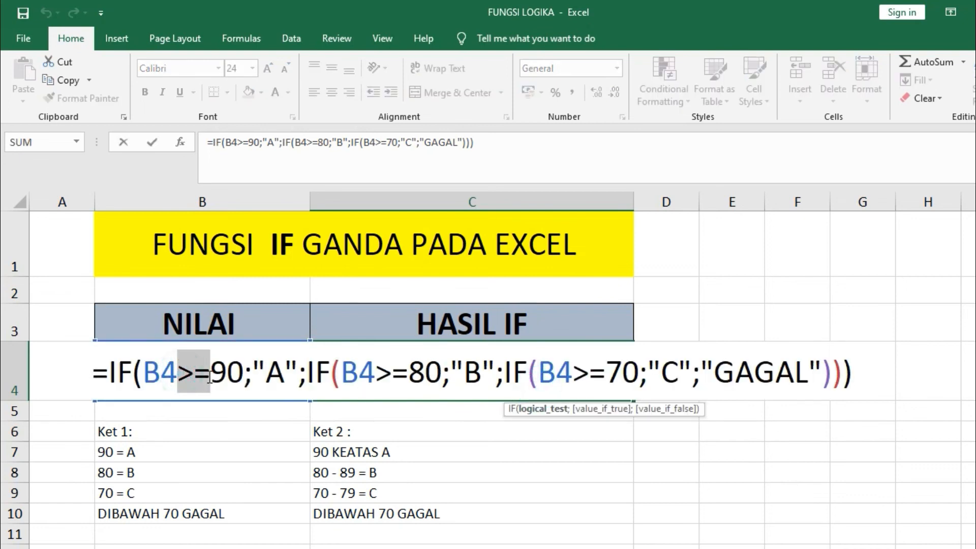
pyautogui.scroll(-3, 663, 473)
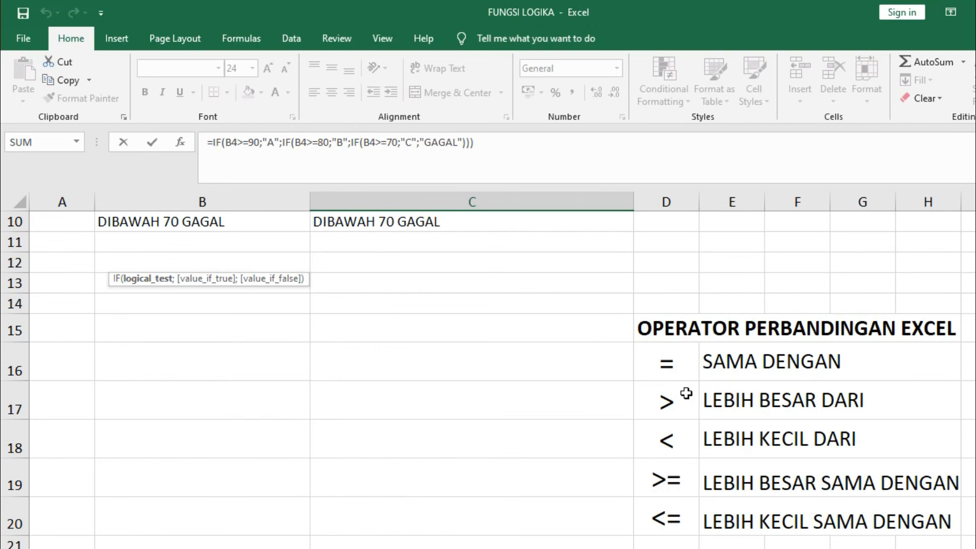
pyautogui.scroll(-1, 686, 387)
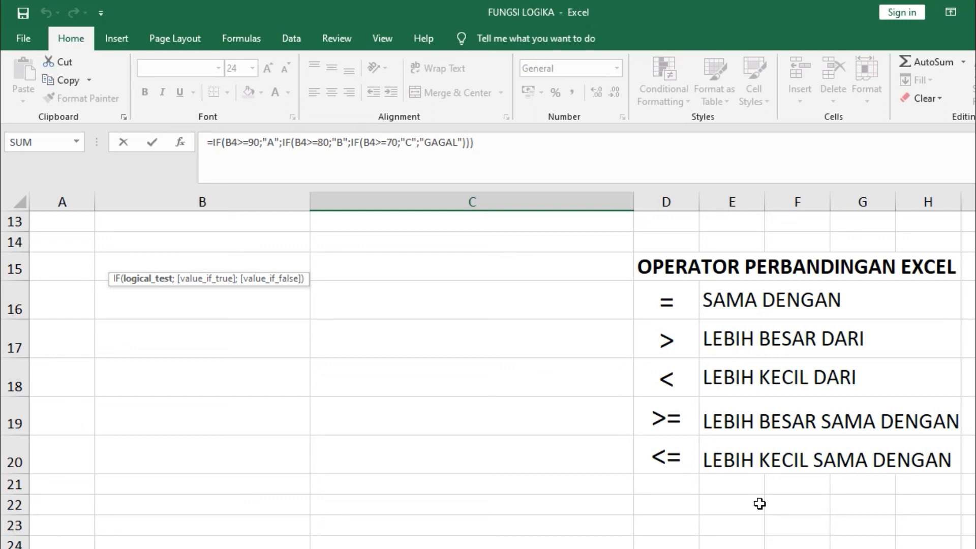
pyautogui.scroll(4, 566, 466)
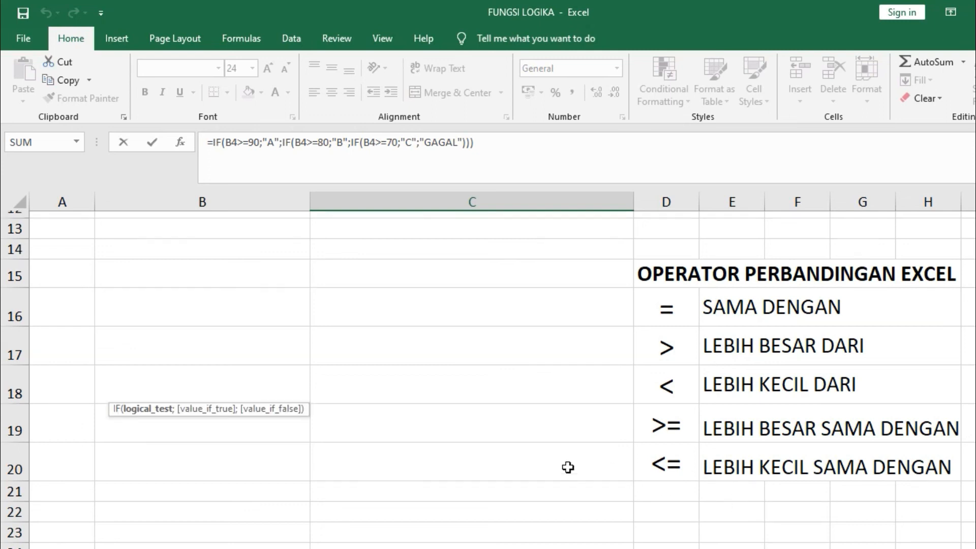